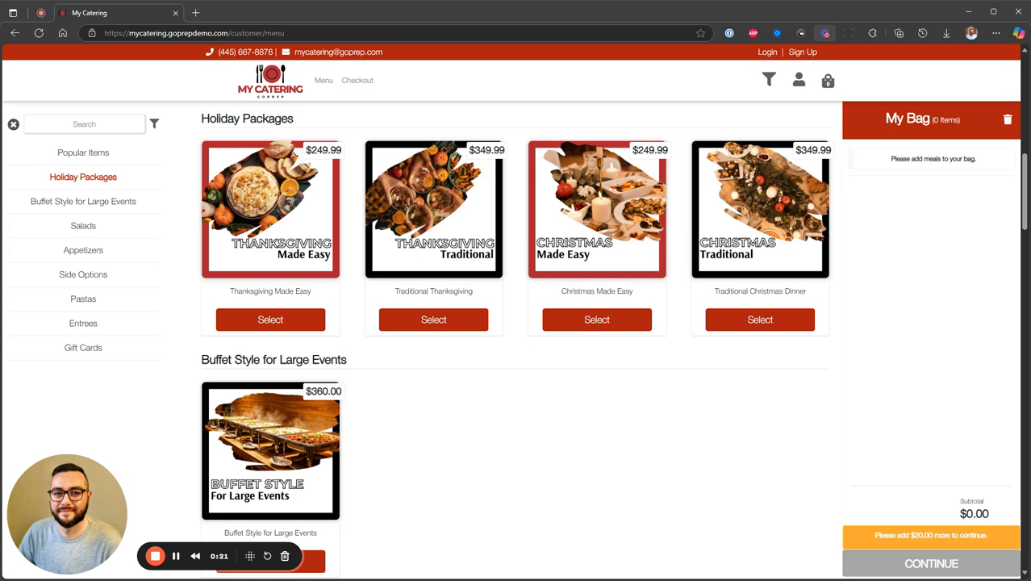
- Browse the catering menu's Salads, Appetizers, Pastas and Entrees sections
{"action": "left_click", "coordinate": [83, 229]}
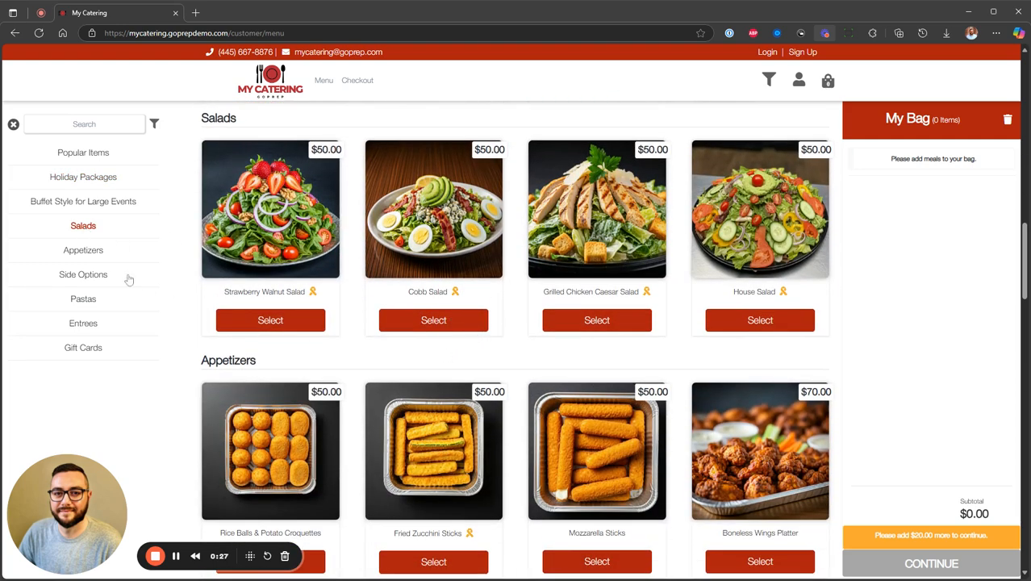
{"action": "left_click", "coordinate": [86, 252]}
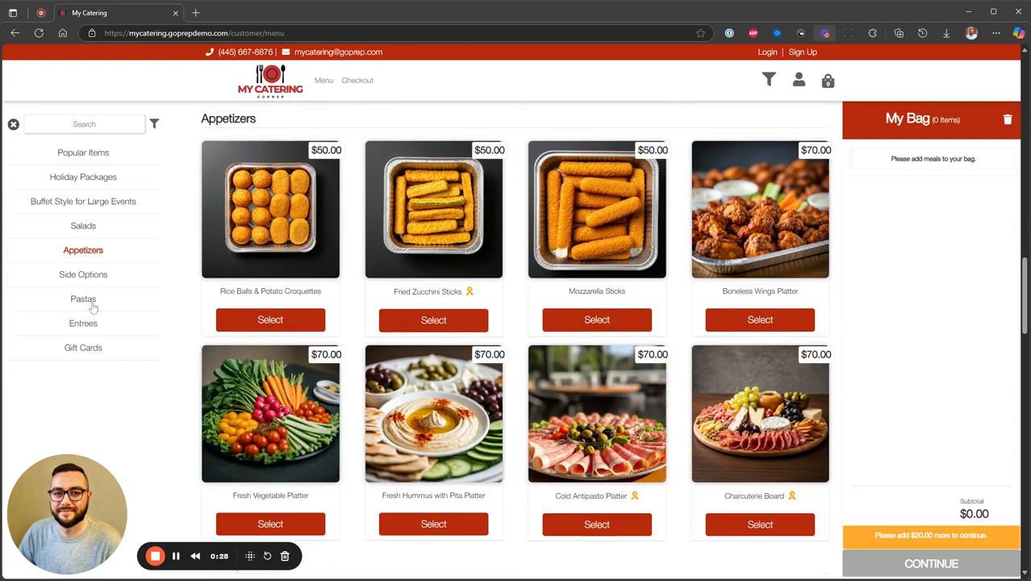
{"action": "left_click", "coordinate": [89, 299]}
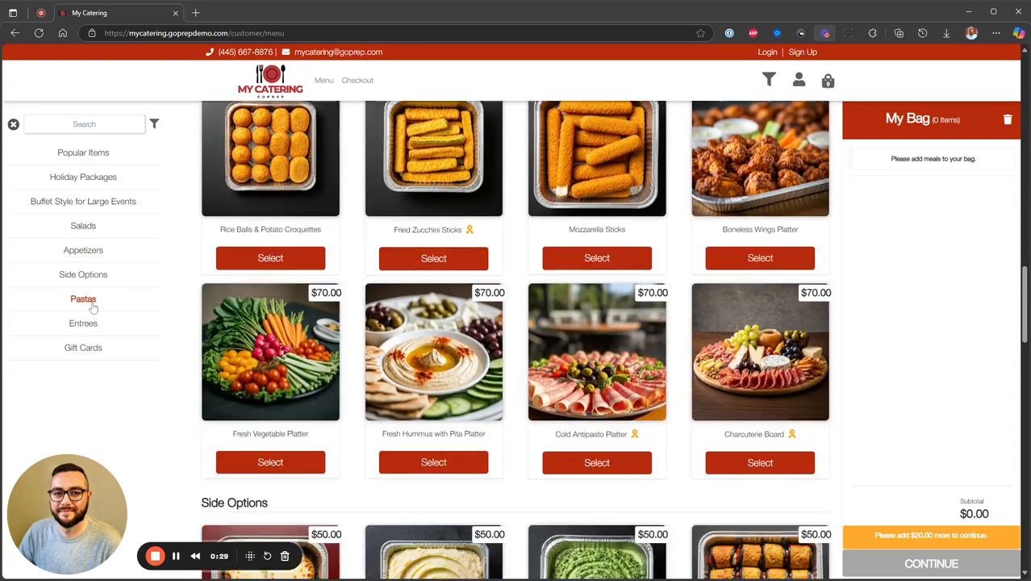
{"action": "scroll", "coordinate": [435, 373], "scroll_direction": "down", "scroll_amount": 2}
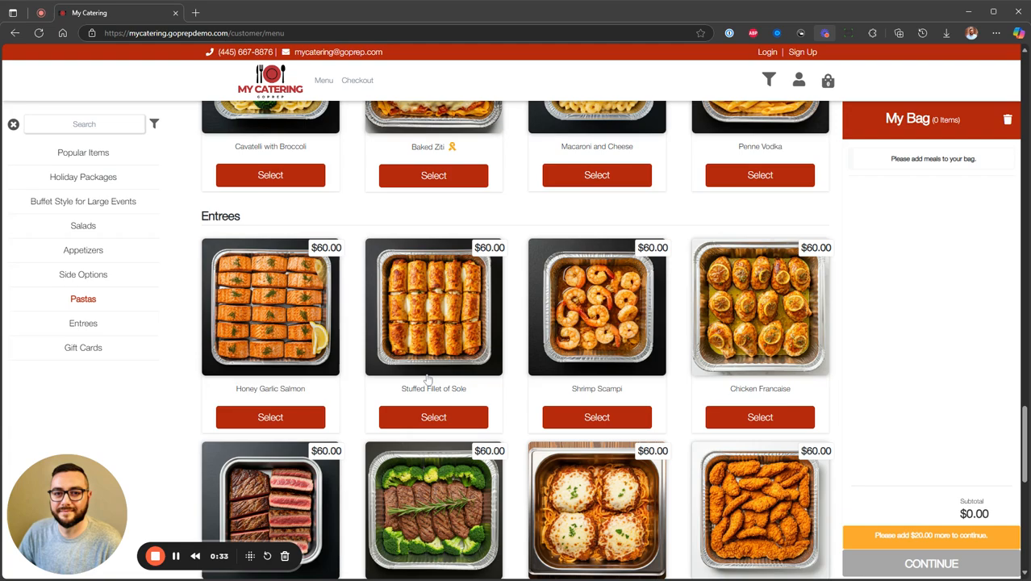
- Add the Thanksgiving Made Easy package from Holiday Packages to the bag and continue to checkout
{"action": "left_click", "coordinate": [98, 179]}
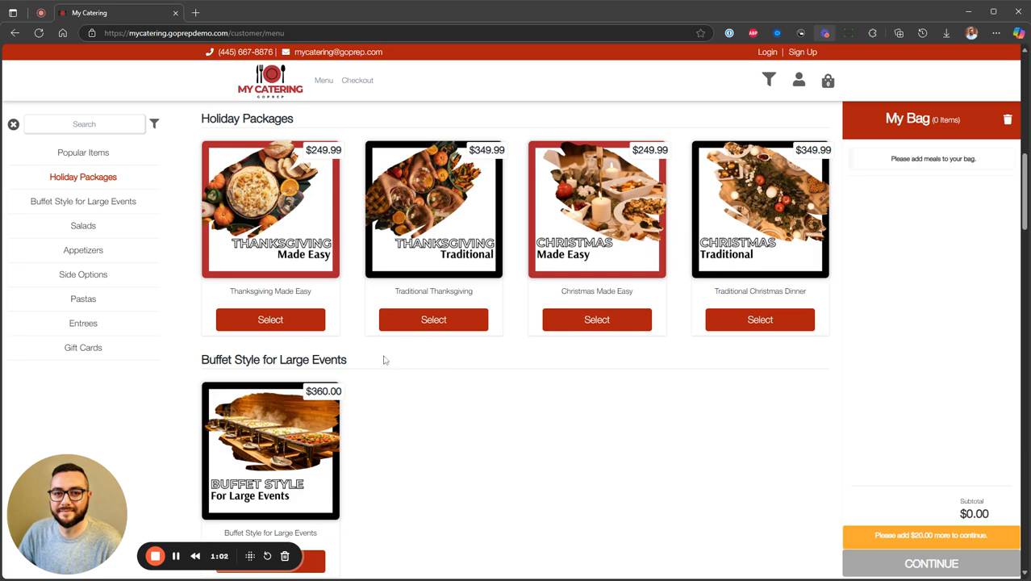
{"action": "left_click", "coordinate": [272, 320]}
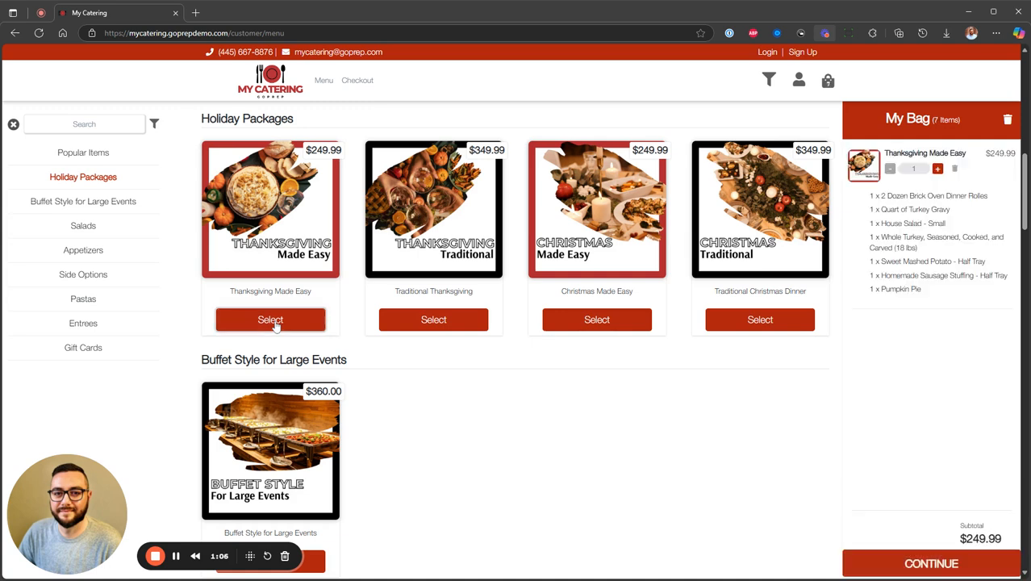
{"action": "left_click_drag", "start_coordinate": [936, 296], "coordinate": [938, 223]}
{"action": "left_click", "coordinate": [917, 266]}
{"action": "double_click", "coordinate": [919, 210]}
{"action": "left_click", "coordinate": [931, 229]}
{"action": "left_click_drag", "start_coordinate": [880, 237], "coordinate": [908, 289]}
{"action": "left_click", "coordinate": [901, 288]}
{"action": "left_click", "coordinate": [909, 291]}
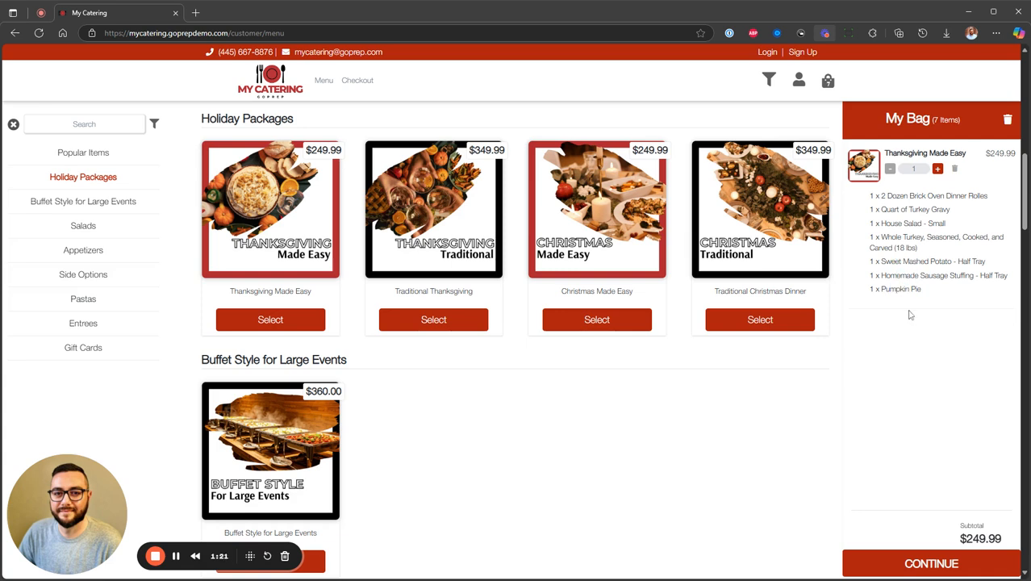
{"action": "left_click", "coordinate": [885, 569]}
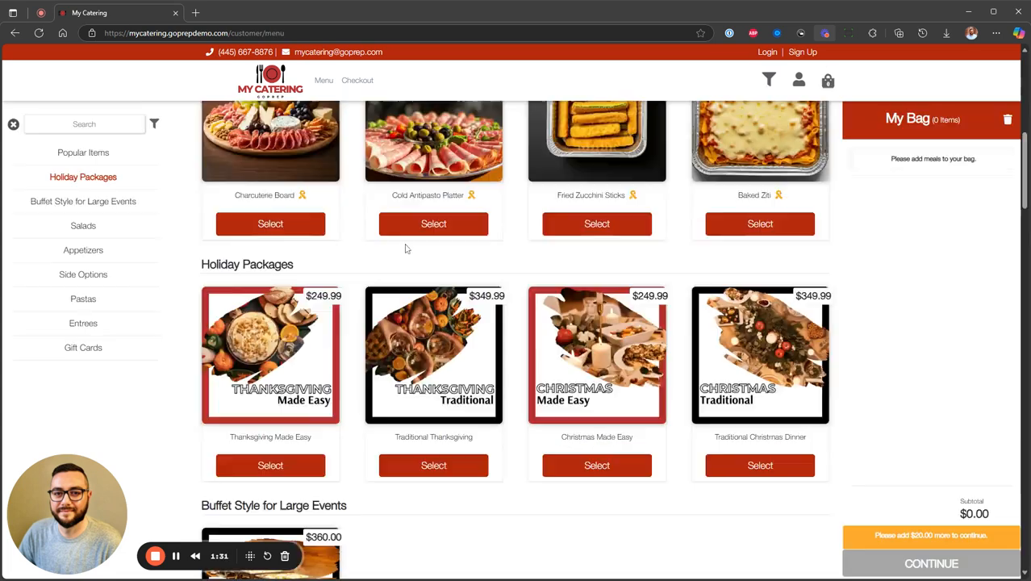
- Open the Traditional Thanksgiving package and choose one Whole Turkey, Seasoned, Cooked, and Carved (18 lbs) as the entree
{"action": "scroll", "coordinate": [531, 421], "scroll_direction": "down", "scroll_amount": 2}
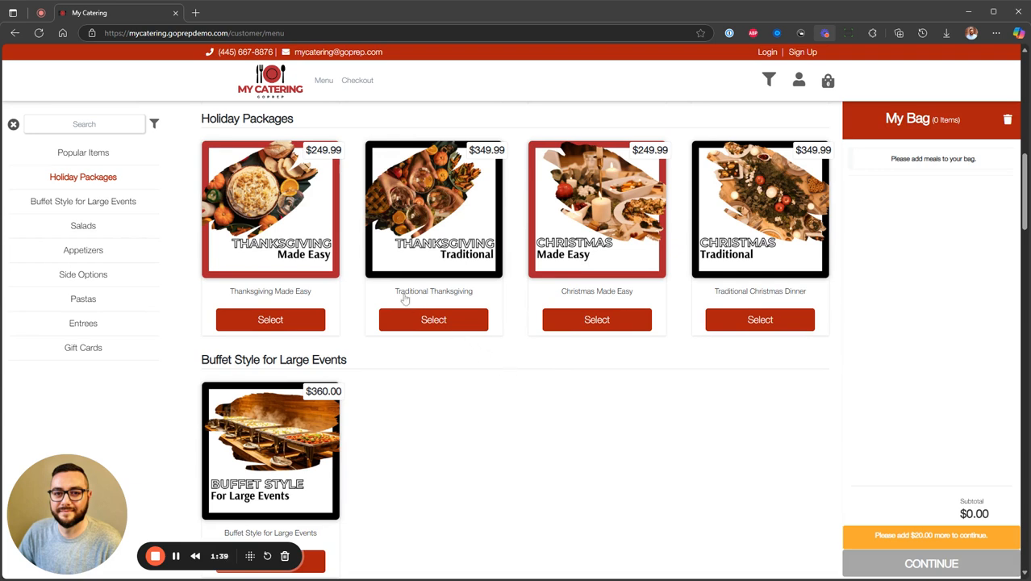
{"action": "left_click", "coordinate": [431, 320]}
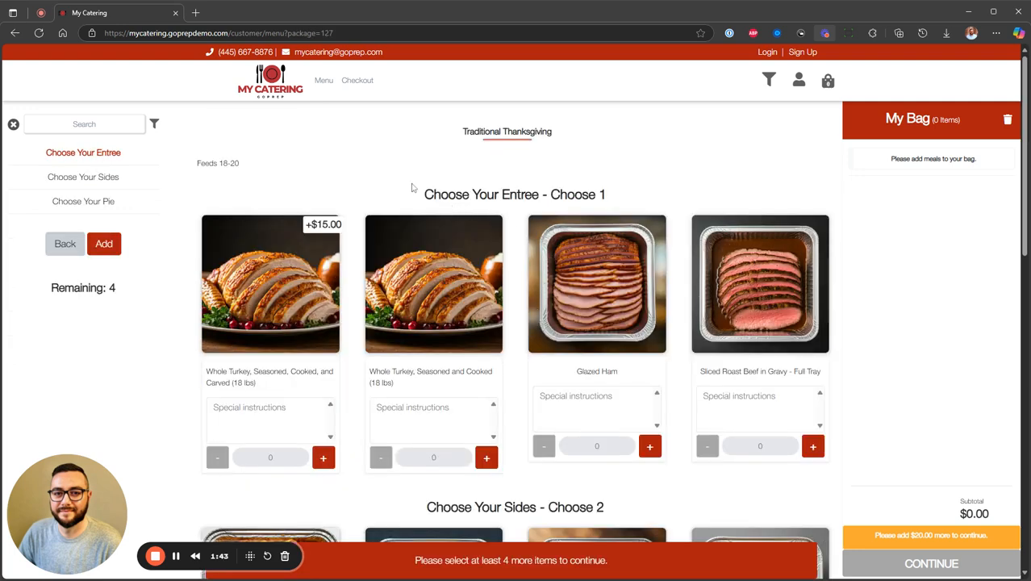
{"action": "left_click_drag", "start_coordinate": [422, 194], "coordinate": [606, 195]}
{"action": "scroll", "coordinate": [438, 194], "scroll_direction": "down", "scroll_amount": 1}
{"action": "left_click", "coordinate": [404, 148]}
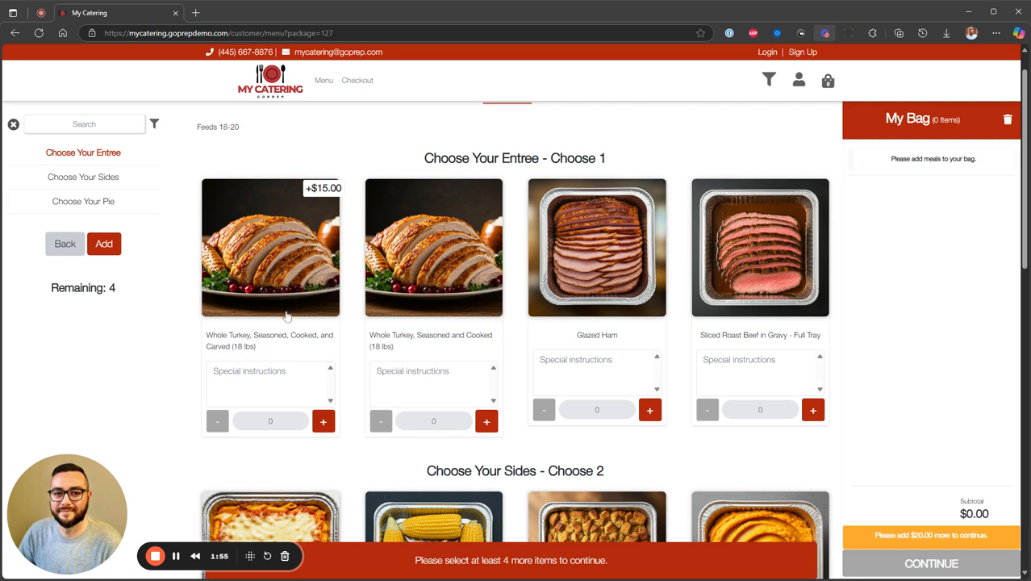
{"action": "left_click", "coordinate": [322, 421]}
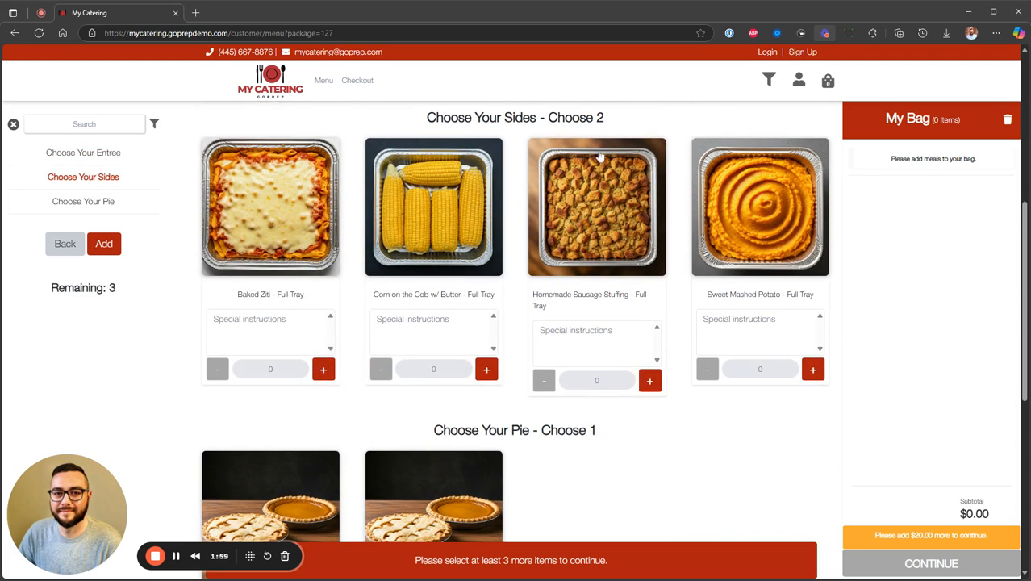
- Choose full trays of Baked Ziti and Homemade Sausage Stuffing plus an Apple Pie, and add the package to the bag
{"action": "left_click", "coordinate": [322, 370]}
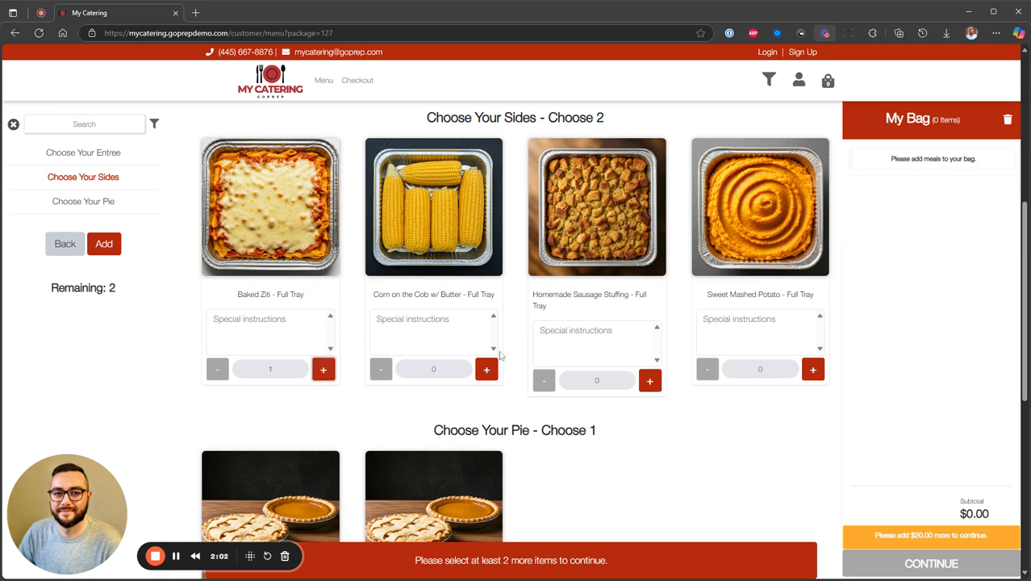
{"action": "left_click", "coordinate": [650, 382]}
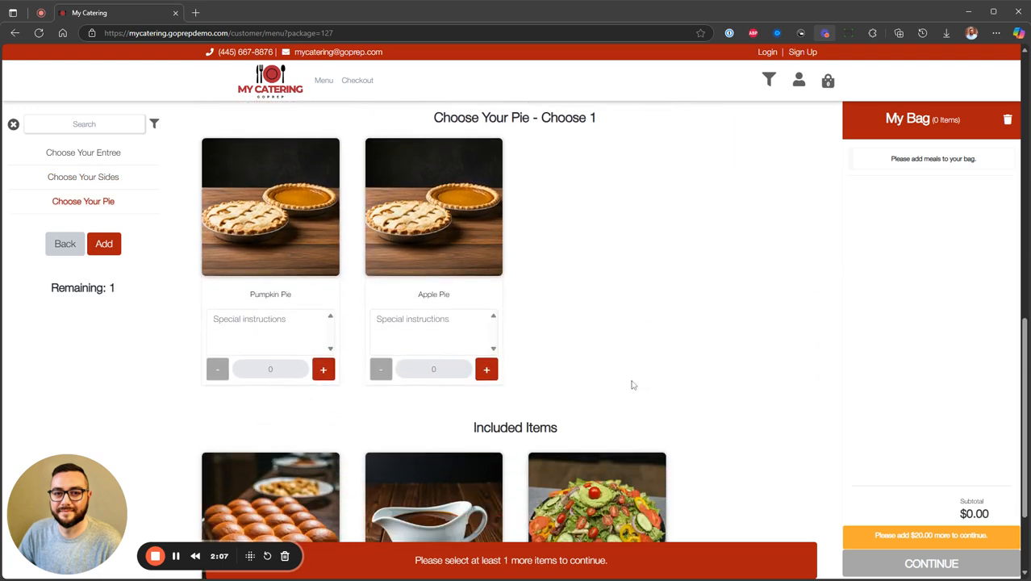
{"action": "left_click", "coordinate": [486, 369]}
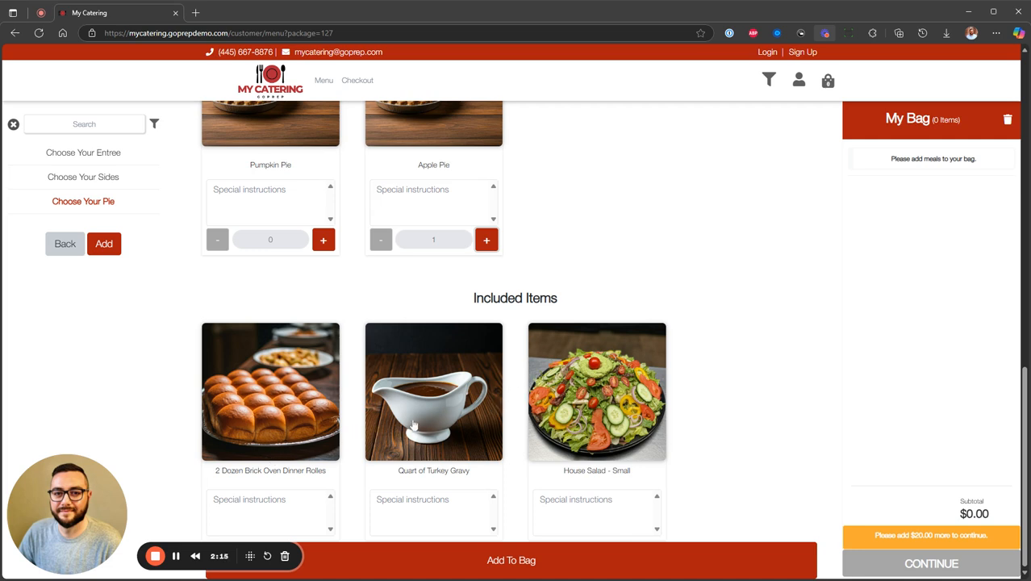
{"action": "left_click", "coordinate": [511, 559]}
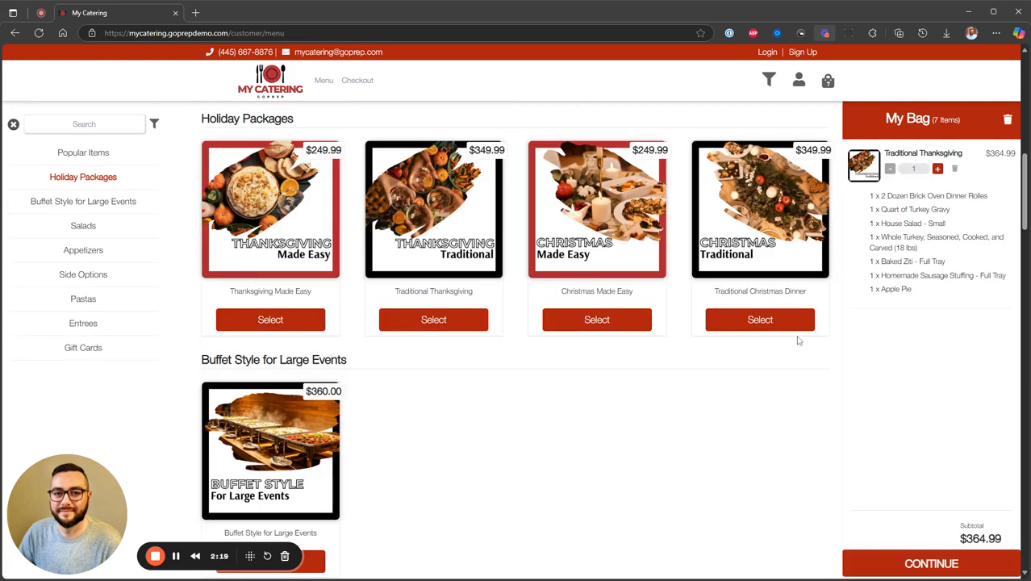
- Continue to checkout and review the items listed under the Traditional Thanksgiving package
{"action": "left_click", "coordinate": [868, 562]}
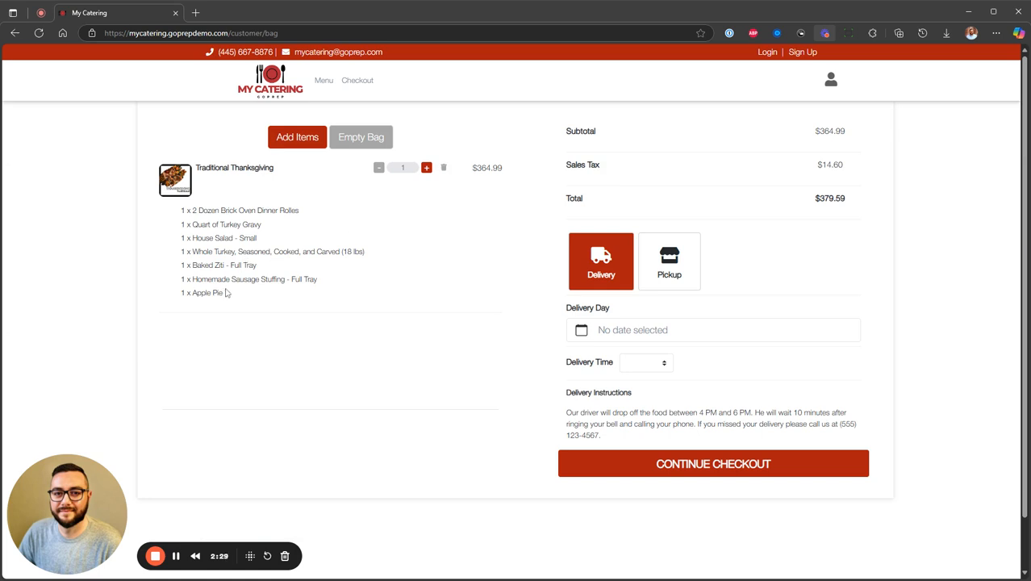
{"action": "left_click_drag", "start_coordinate": [233, 294], "coordinate": [181, 209]}
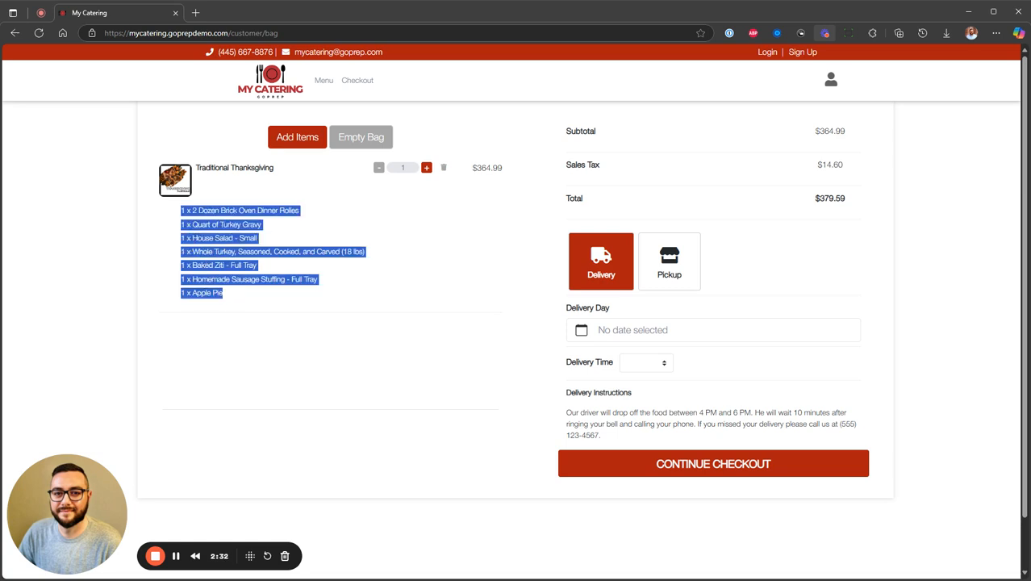
{"action": "left_click", "coordinate": [337, 288]}
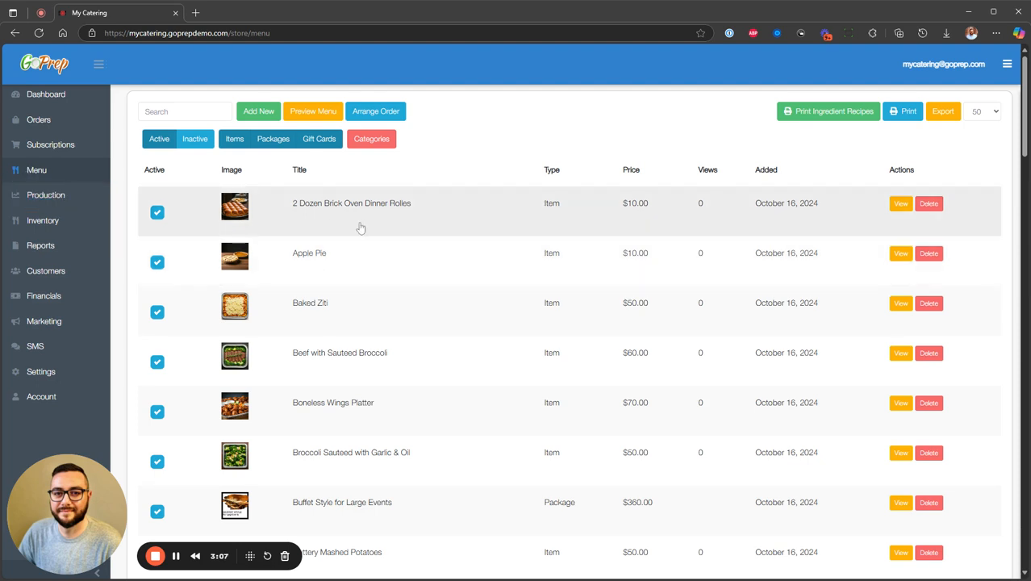
- Hide the individual items in the store's menu list and open the Thanksgiving Made Easy package for editing
{"action": "scroll", "coordinate": [344, 236], "scroll_direction": "down", "scroll_amount": 2}
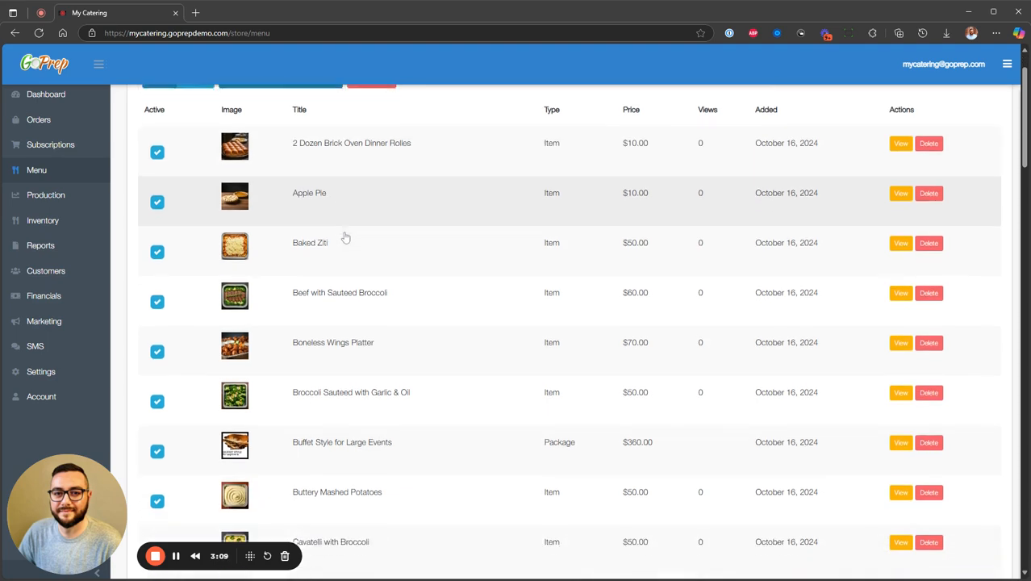
{"action": "scroll", "coordinate": [344, 237], "scroll_direction": "up", "scroll_amount": 2}
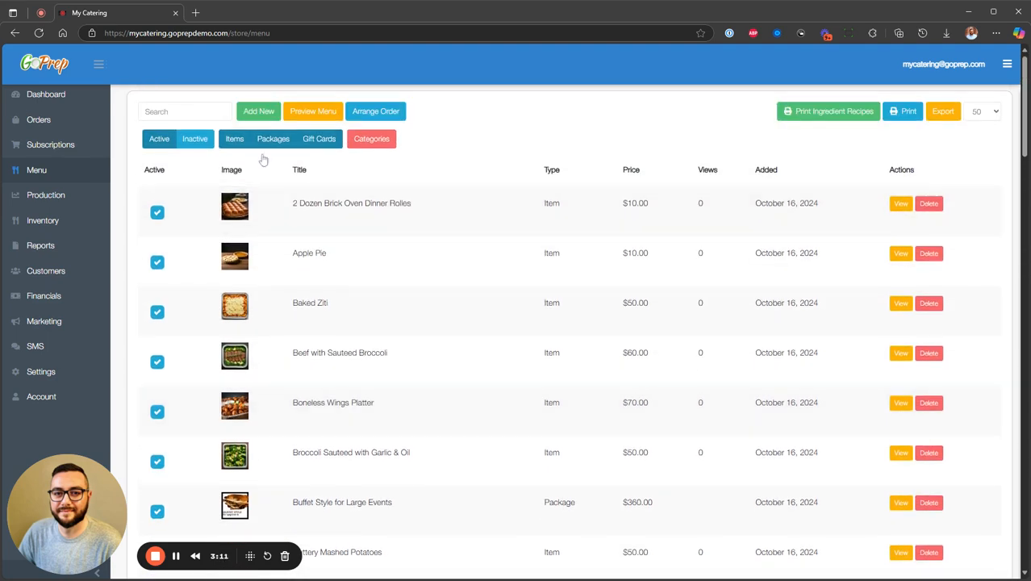
{"action": "left_click", "coordinate": [238, 141]}
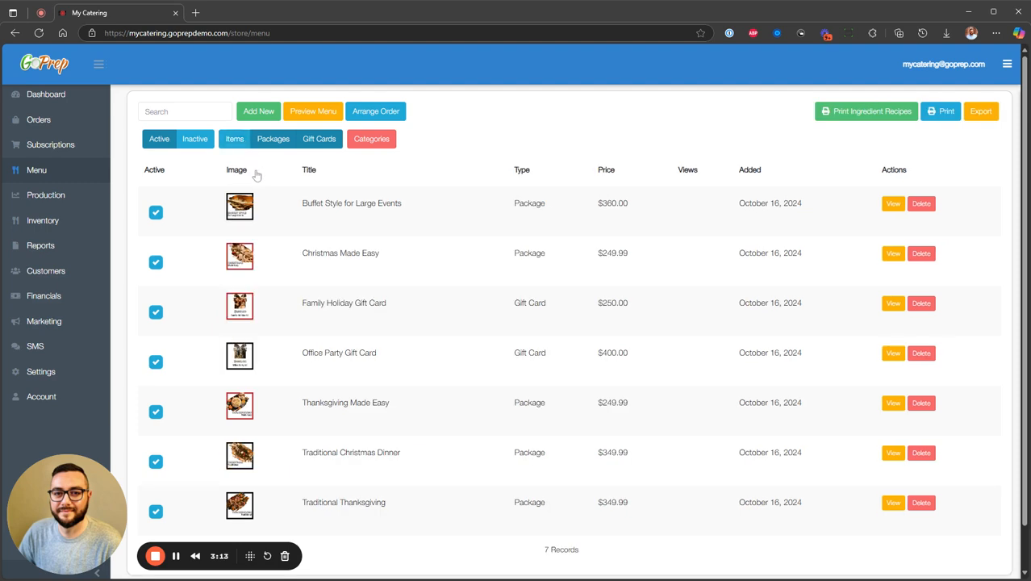
{"action": "scroll", "coordinate": [355, 234], "scroll_direction": "down", "scroll_amount": 1}
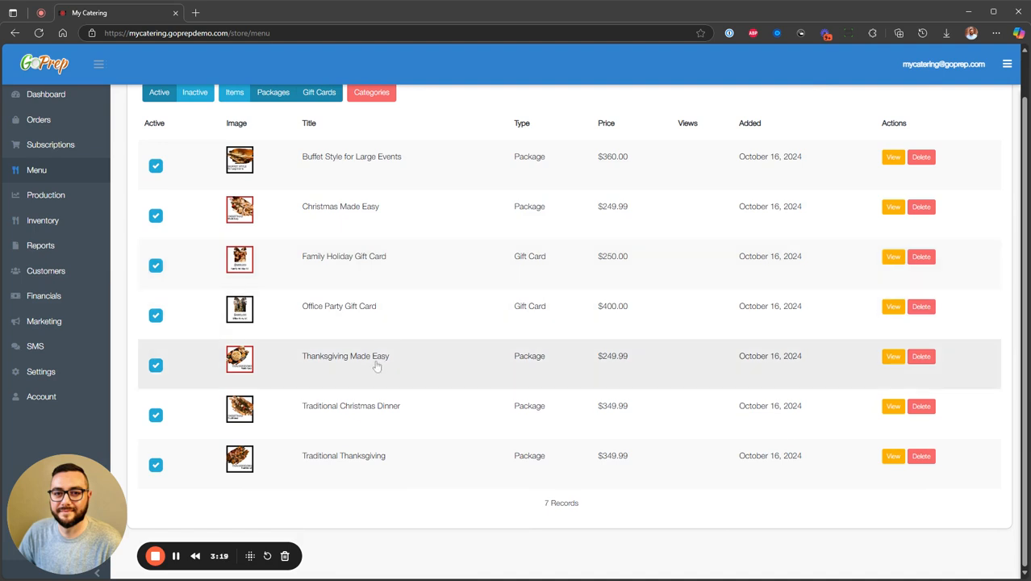
{"action": "left_click", "coordinate": [376, 365]}
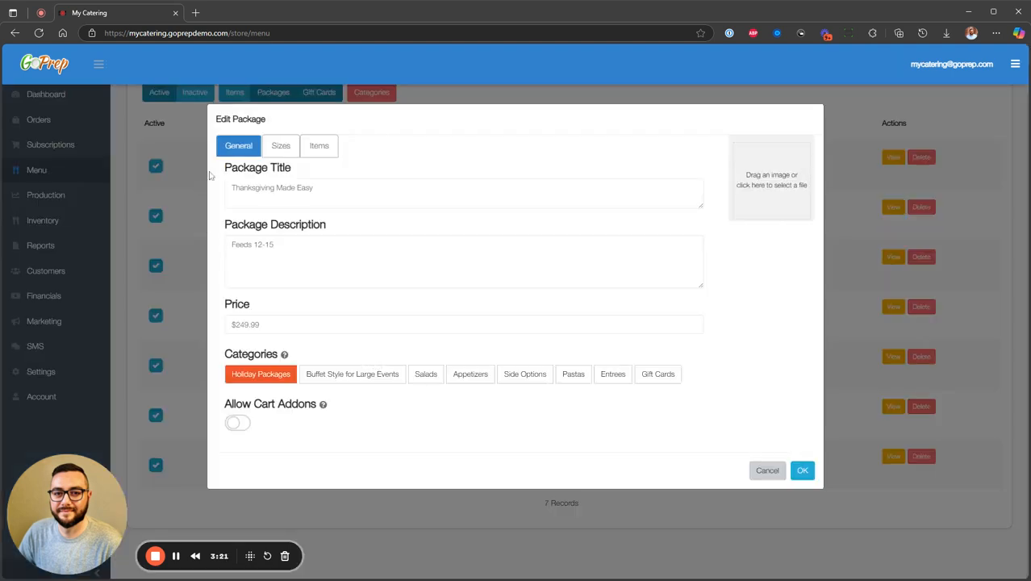
- Review the title, description and price of the Thanksgiving Made Easy package
{"action": "left_click_drag", "start_coordinate": [315, 187], "coordinate": [229, 187]}
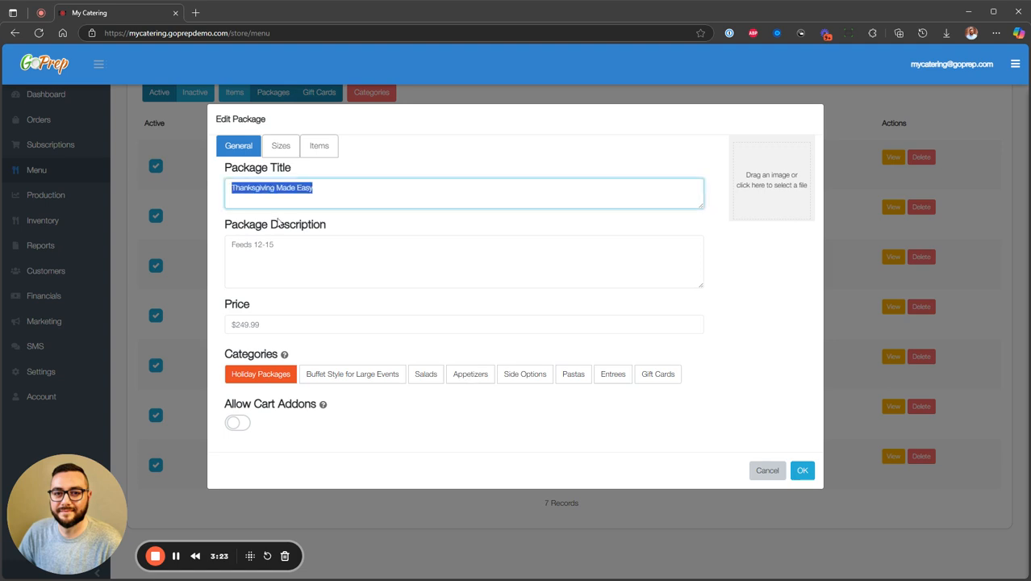
{"action": "key", "text": "Tab"}
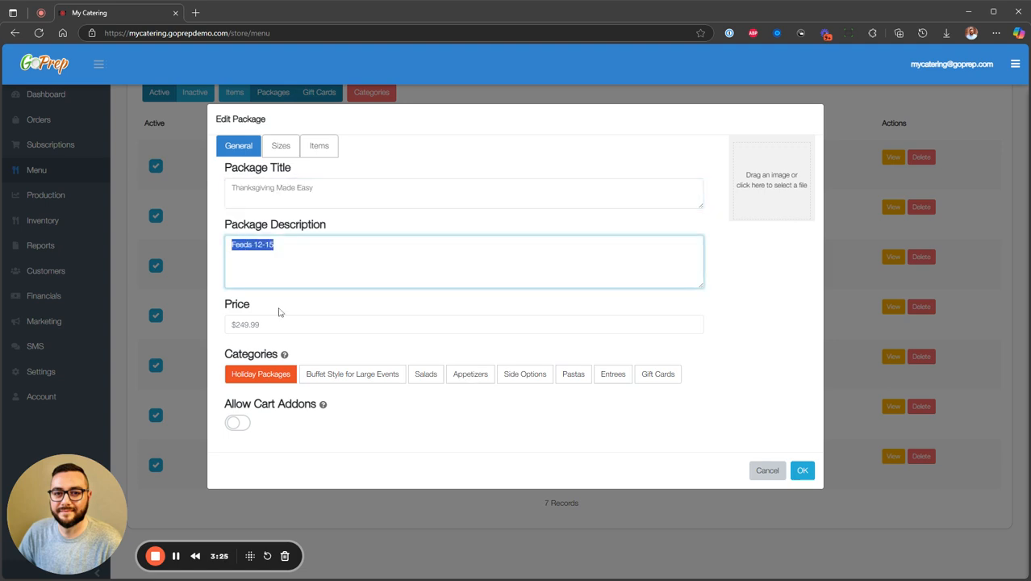
{"action": "key", "text": "Tab"}
{"action": "left_click", "coordinate": [392, 173]}
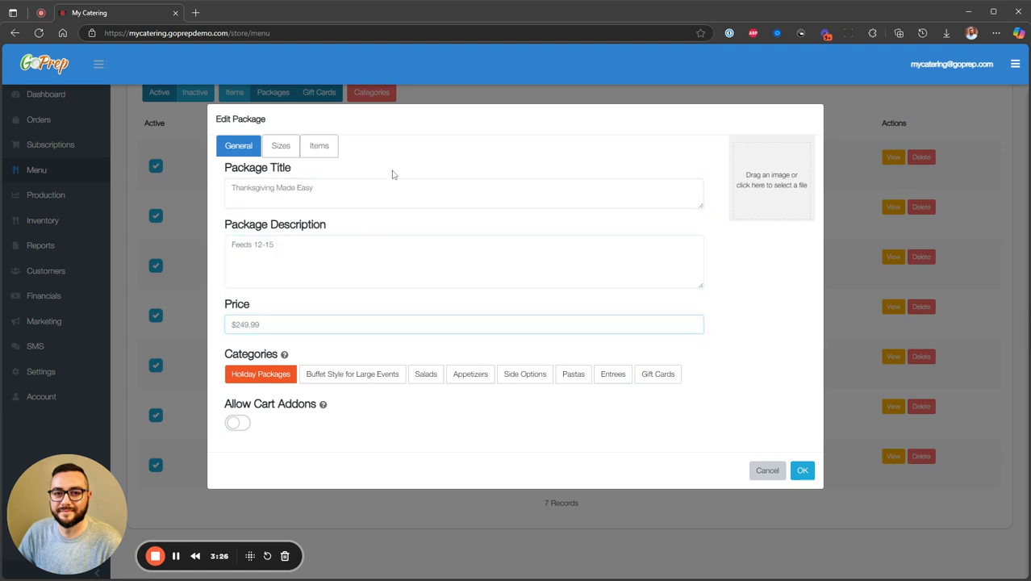
- Open the package's preset meals and show only the included items
{"action": "left_click", "coordinate": [320, 146]}
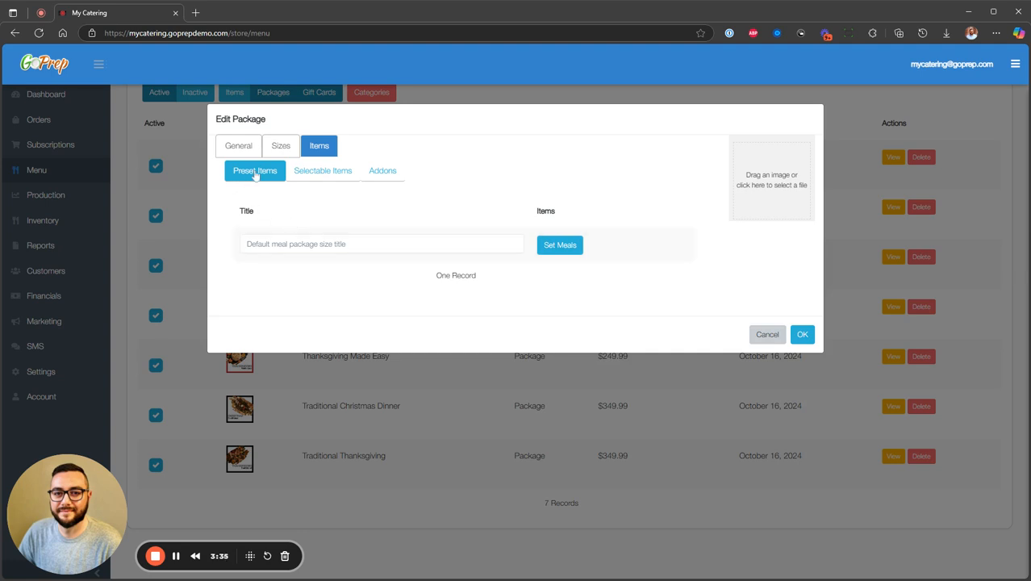
{"action": "left_click", "coordinate": [554, 246]}
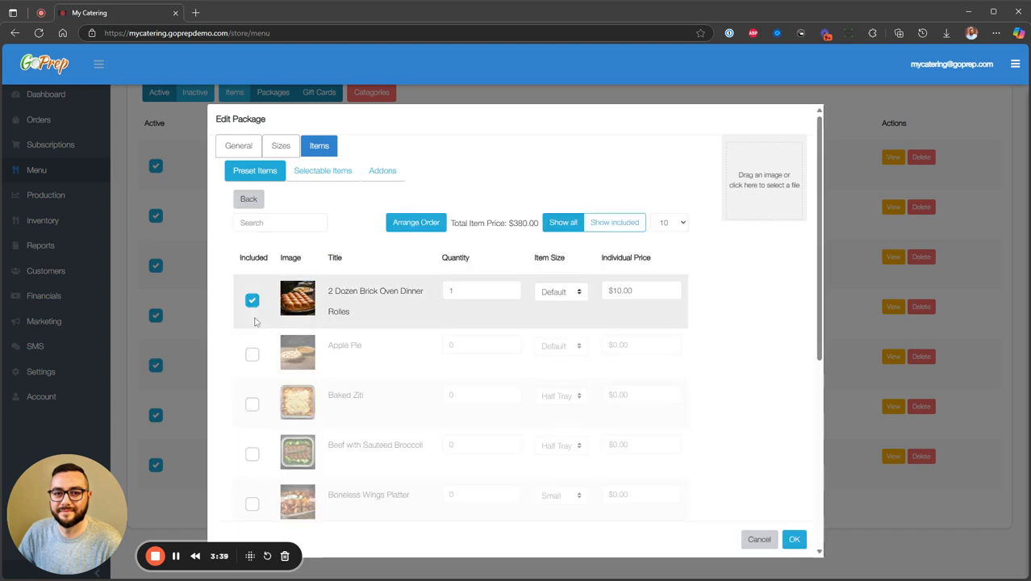
{"action": "scroll", "coordinate": [254, 294], "scroll_direction": "down", "scroll_amount": 1}
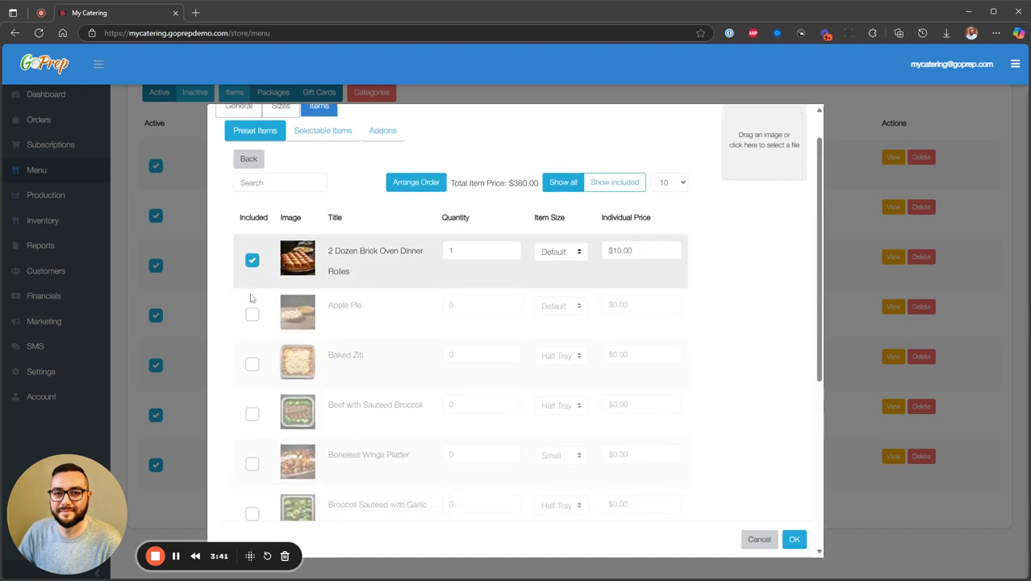
{"action": "scroll", "coordinate": [250, 297], "scroll_direction": "up", "scroll_amount": 1}
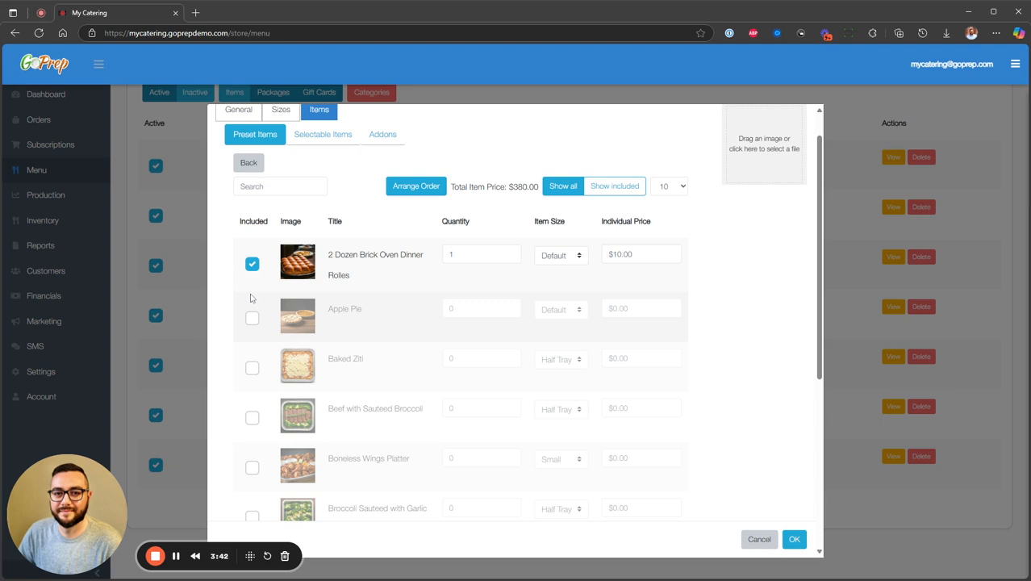
{"action": "left_click", "coordinate": [622, 194]}
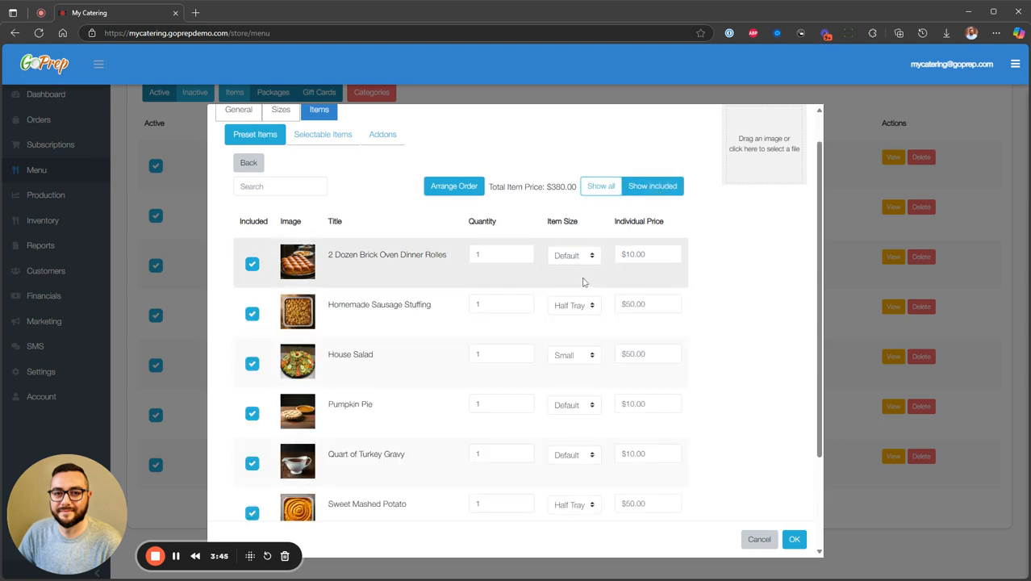
{"action": "scroll", "coordinate": [581, 282], "scroll_direction": "down", "scroll_amount": 1}
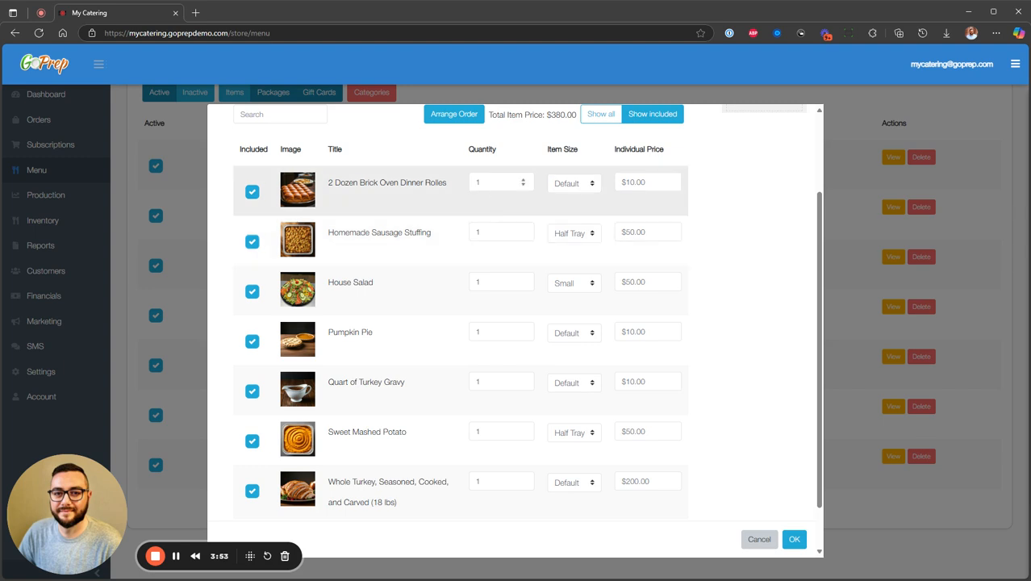
- Examine the quantity field of the dinner rolls and the quantity and item size fields of the Homemade Sausage Stuffing
{"action": "double_click", "coordinate": [479, 183]}
{"action": "type", "text": "2"}
{"action": "left_click", "coordinate": [523, 186]}
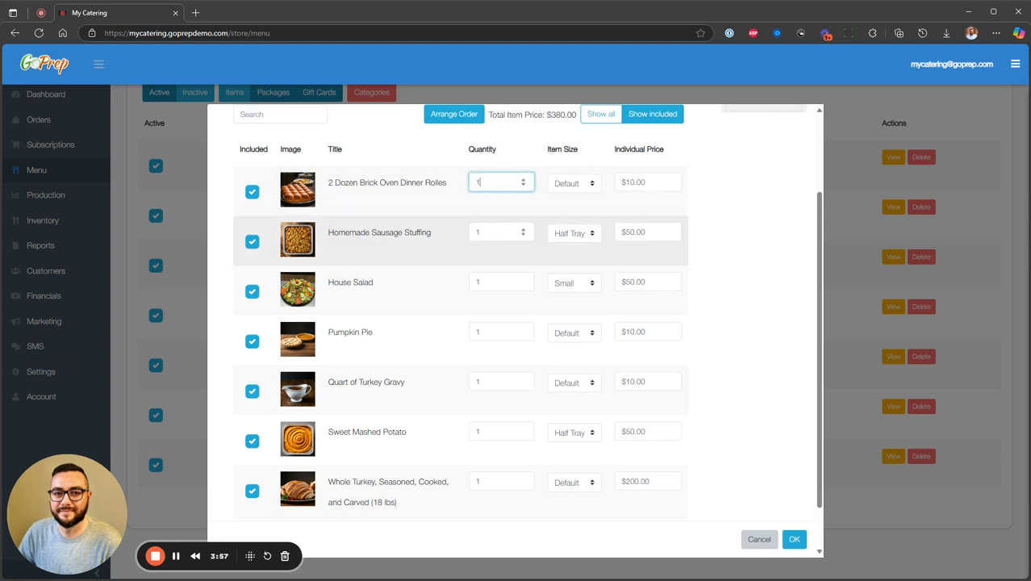
{"action": "left_click", "coordinate": [503, 232]}
{"action": "left_click", "coordinate": [565, 234]}
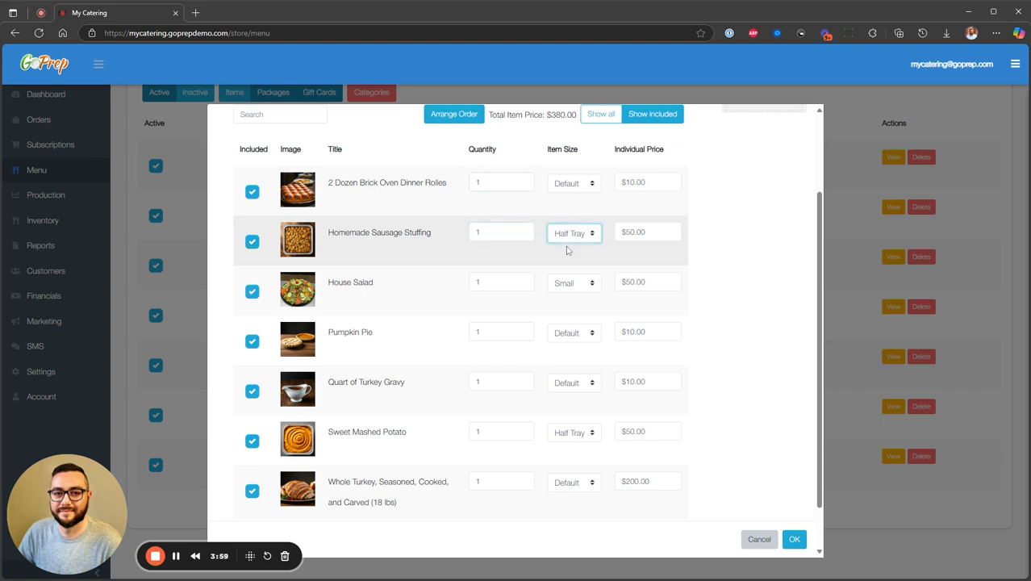
- Set the item size of the Homemade Sausage Stuffing to Full Tray and save the package
{"action": "left_click", "coordinate": [570, 263]}
{"action": "scroll", "coordinate": [740, 252], "scroll_direction": "up", "scroll_amount": 3}
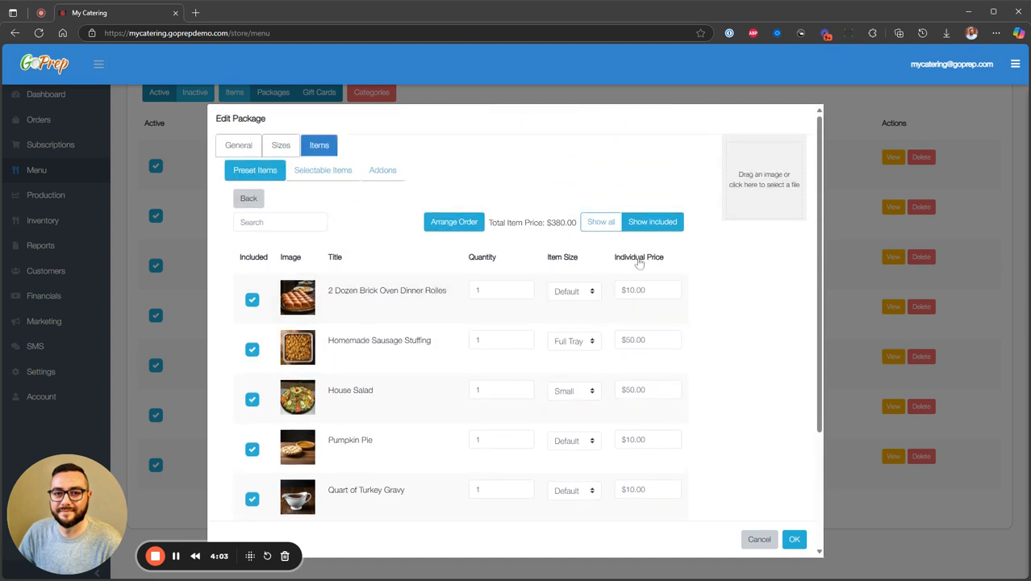
{"action": "left_click", "coordinate": [794, 539]}
{"action": "left_click", "coordinate": [805, 334]}
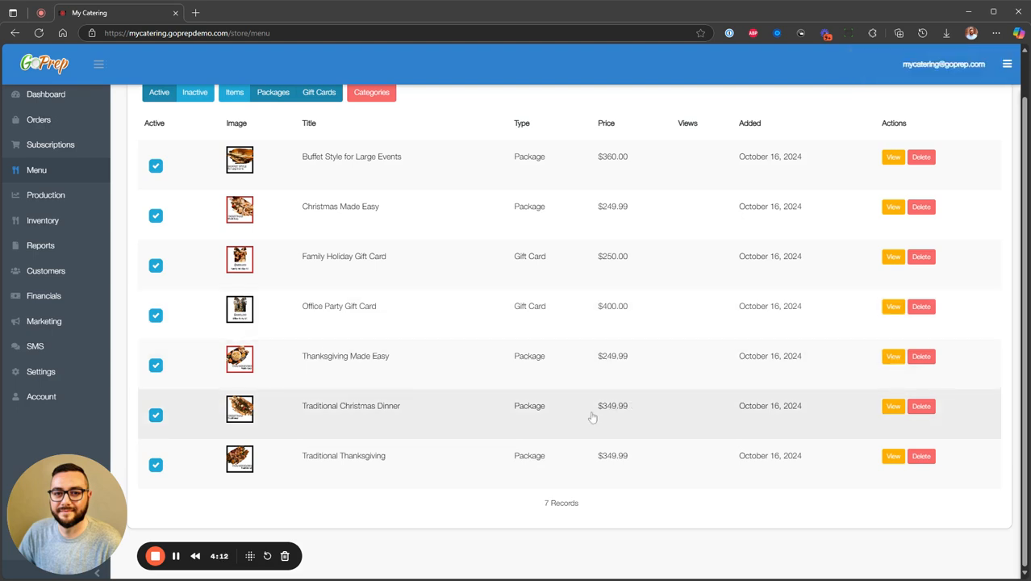
- Open the Traditional Thanksgiving package for editing and review which preset meals are included
{"action": "left_click", "coordinate": [361, 461]}
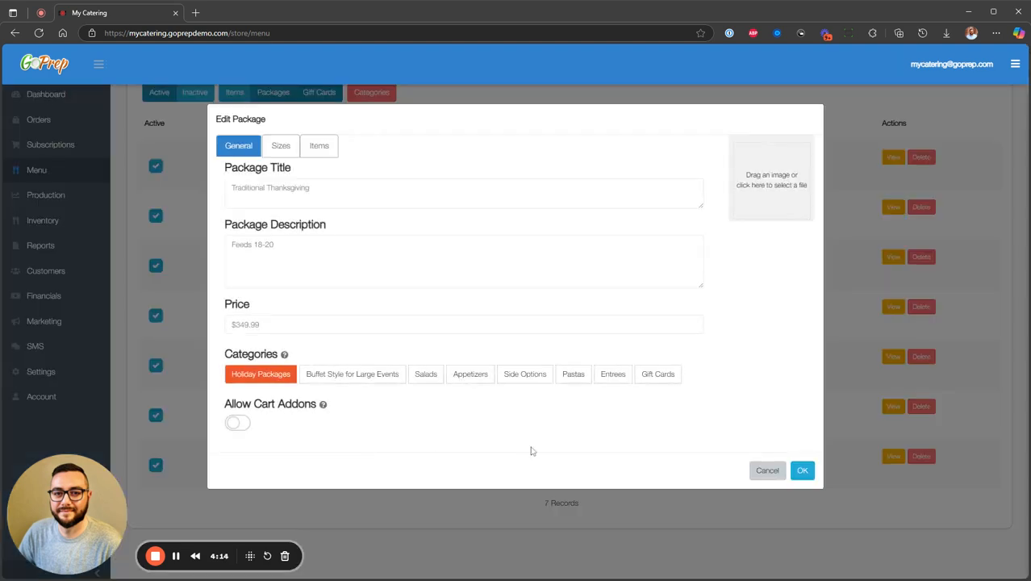
{"action": "left_click", "coordinate": [320, 155]}
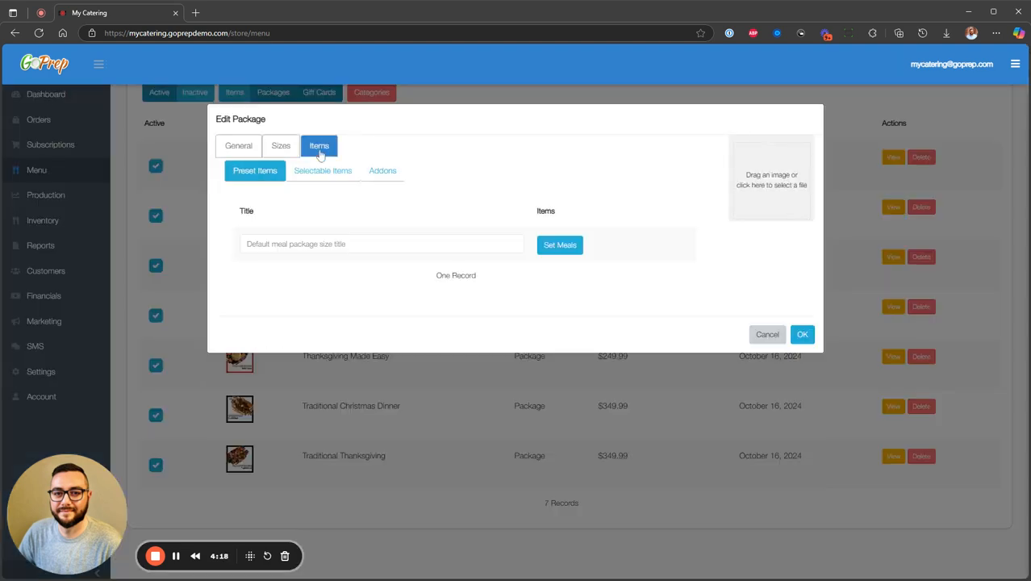
{"action": "left_click", "coordinate": [557, 250]}
{"action": "left_click", "coordinate": [601, 230]}
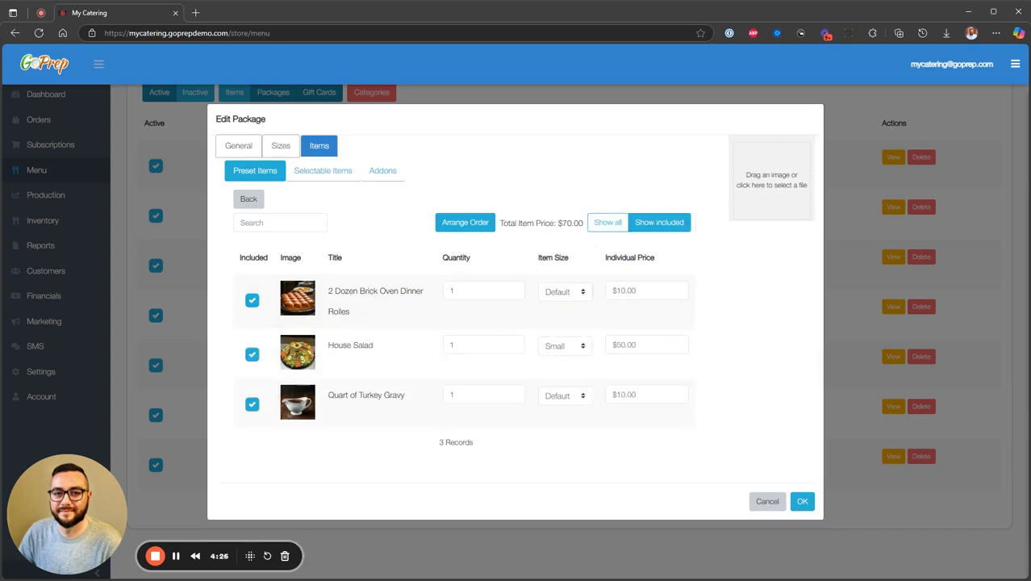
{"action": "left_click", "coordinate": [252, 201]}
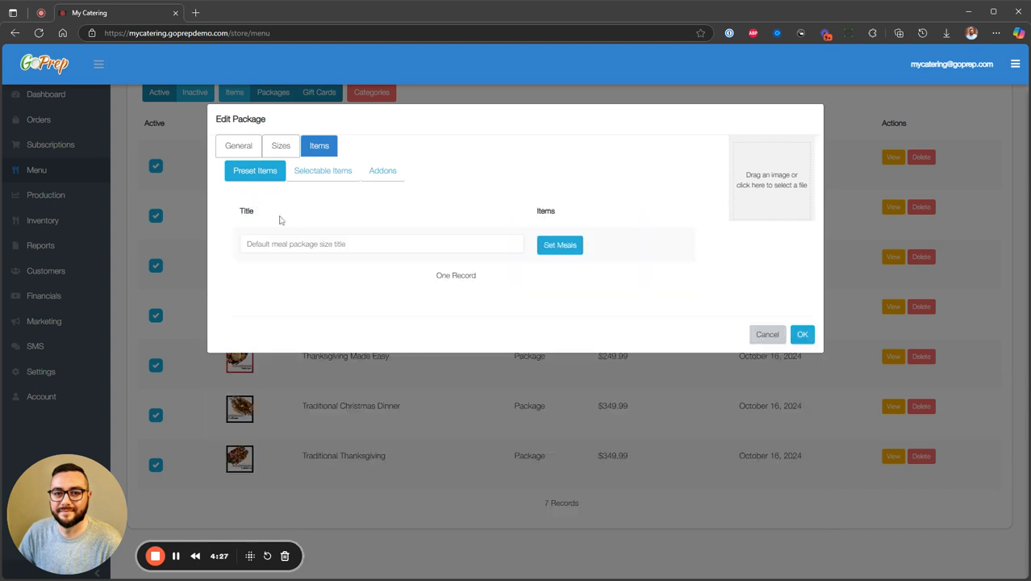
- Open the package's selectable items and examine the title, minimum, maximum, price and option price fields of the Choose Your Entree component
{"action": "left_click", "coordinate": [322, 172]}
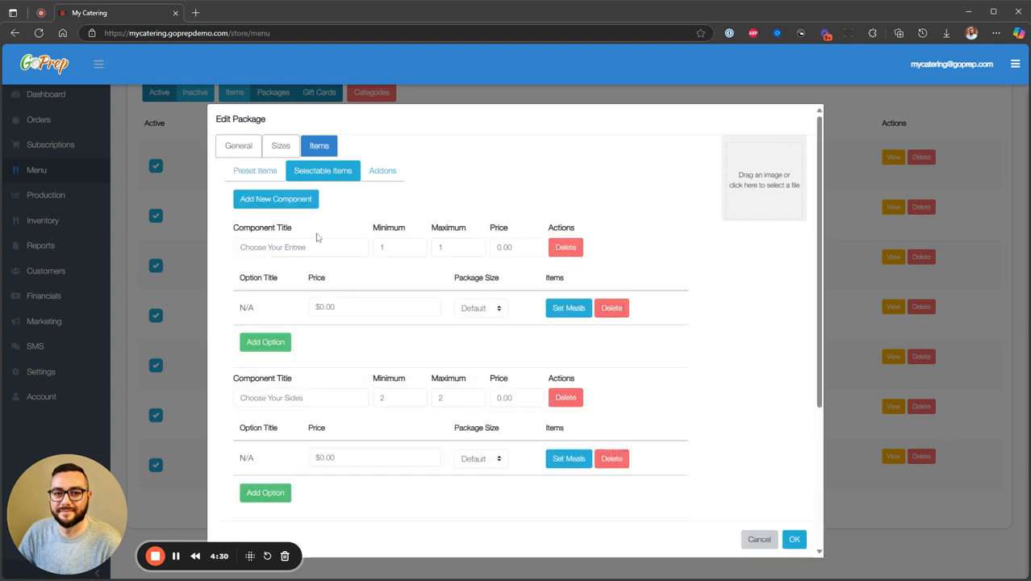
{"action": "left_click_drag", "start_coordinate": [310, 248], "coordinate": [238, 247]}
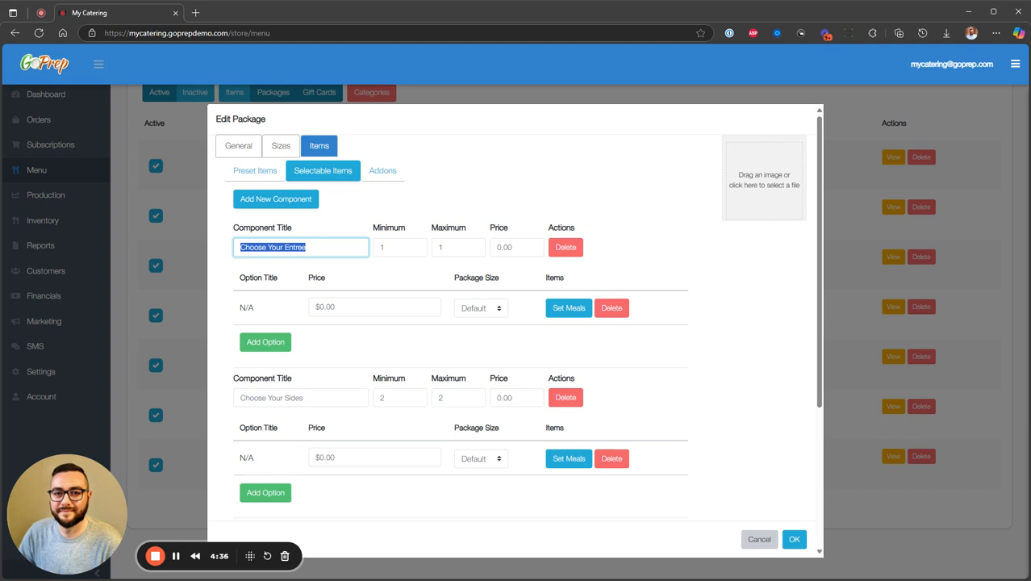
{"action": "left_click", "coordinate": [310, 247]}
{"action": "left_click_drag", "start_coordinate": [309, 248], "coordinate": [237, 254]}
{"action": "key", "text": "Tab"}
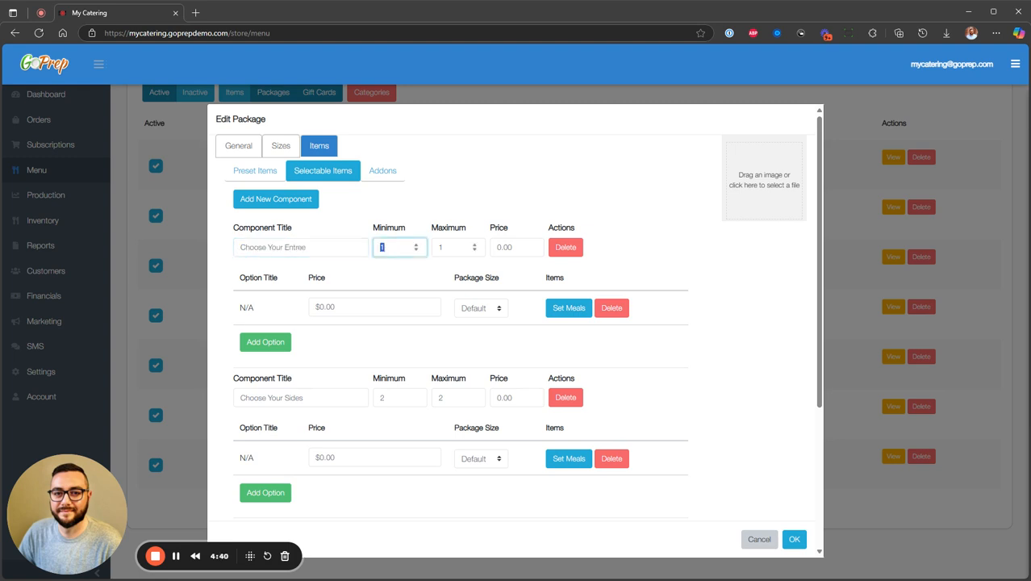
{"action": "key", "text": "Tab"}
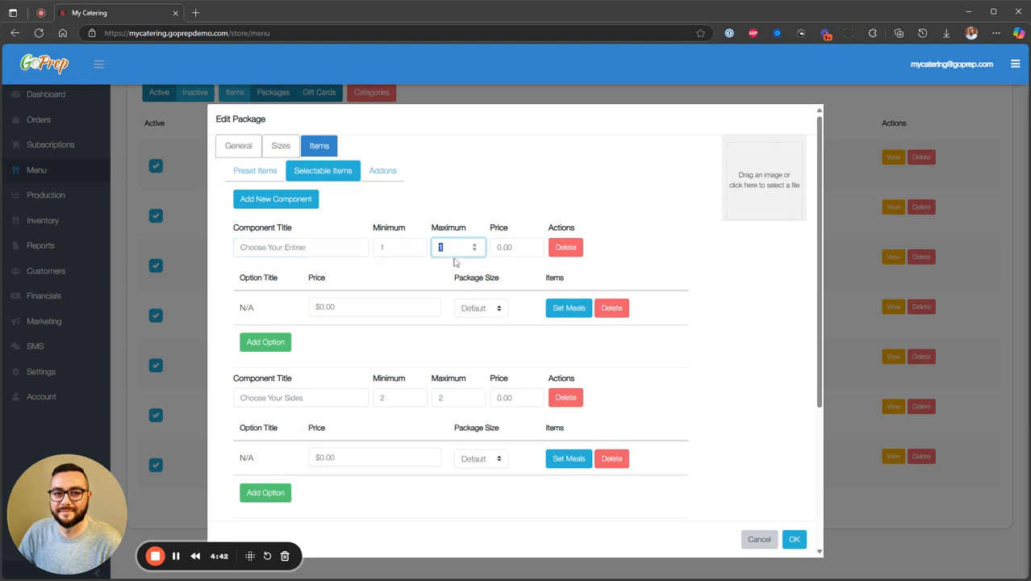
{"action": "key", "text": "Tab"}
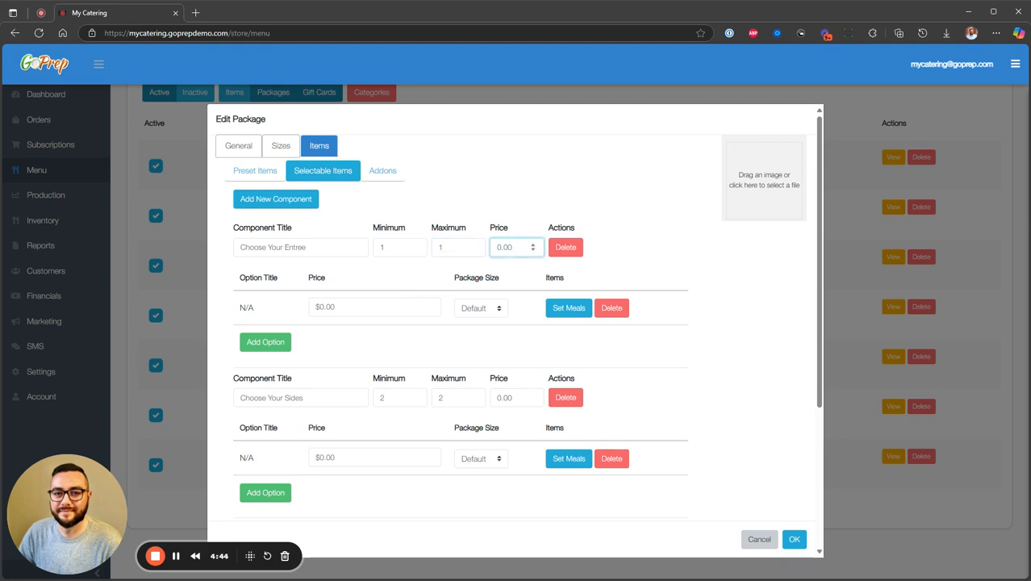
{"action": "left_click", "coordinate": [383, 306]}
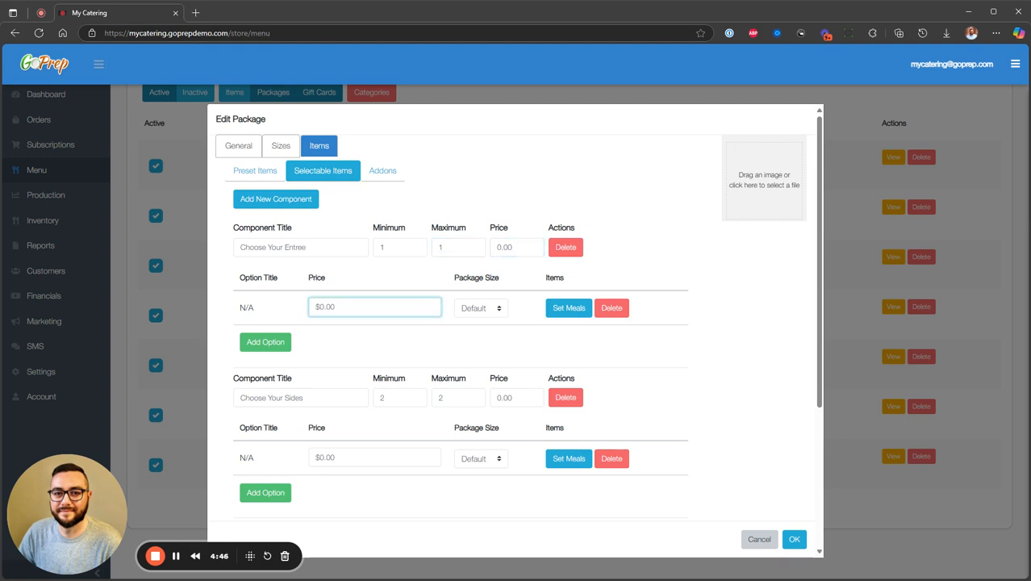
- Review only the included meals of the Choose Your Entree component, checking the added price of the carved whole turkey, and return to the components
{"action": "left_click", "coordinate": [576, 311]}
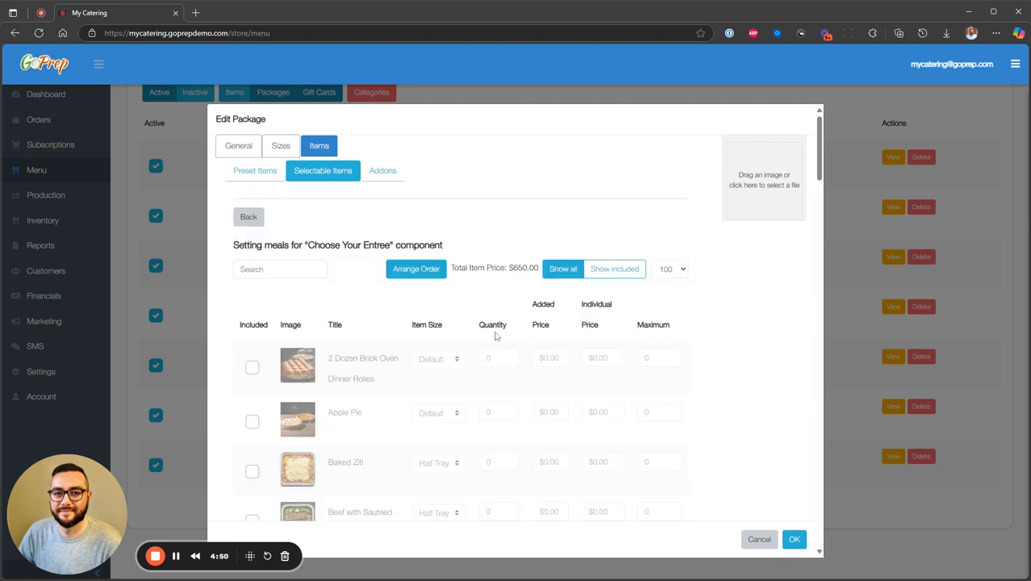
{"action": "scroll", "coordinate": [363, 337], "scroll_direction": "down", "scroll_amount": 1}
{"action": "scroll", "coordinate": [361, 337], "scroll_direction": "down", "scroll_amount": 2}
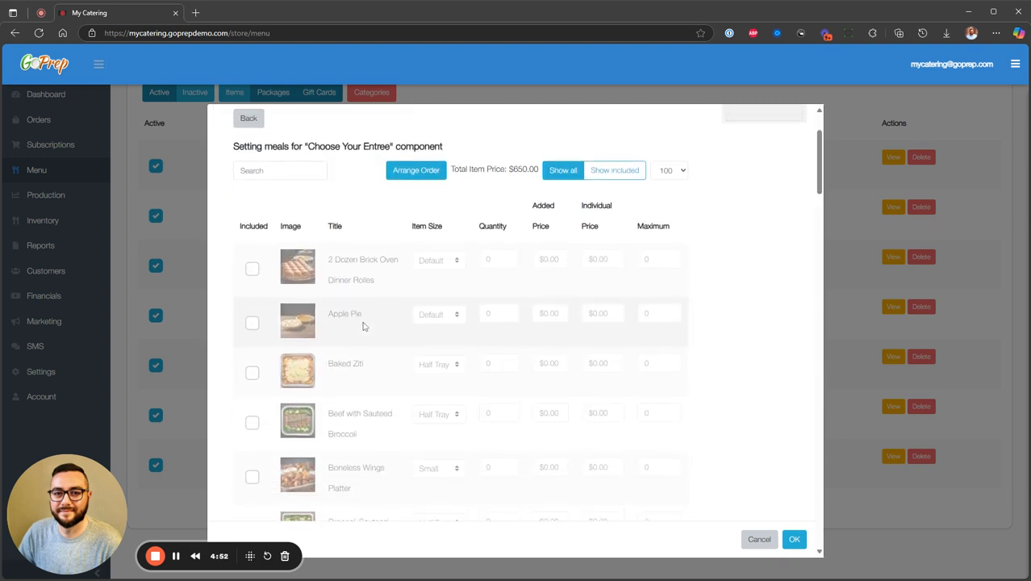
{"action": "scroll", "coordinate": [355, 336], "scroll_direction": "up", "scroll_amount": 1}
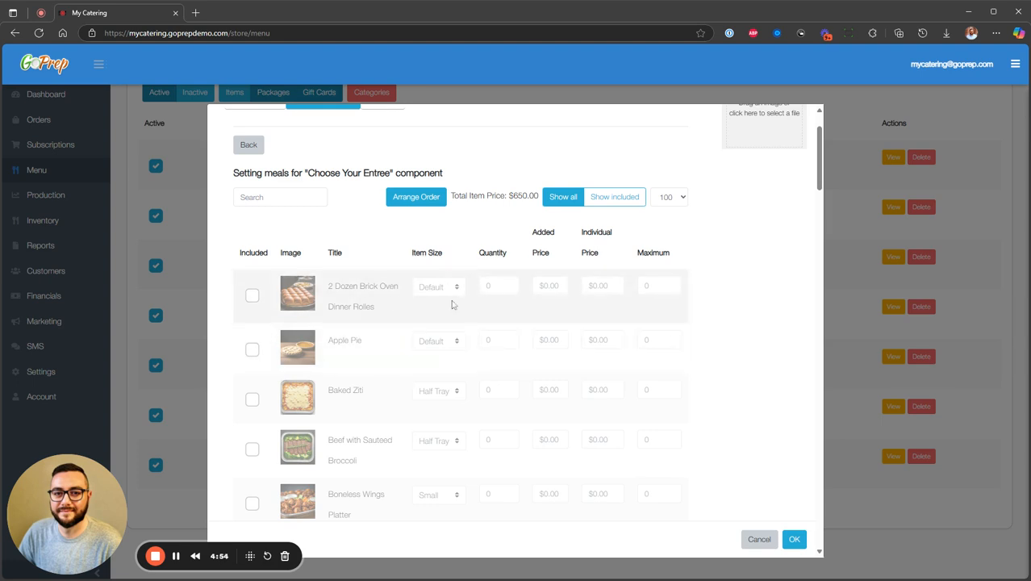
{"action": "left_click", "coordinate": [614, 206]}
{"action": "scroll", "coordinate": [379, 290], "scroll_direction": "down", "scroll_amount": 1}
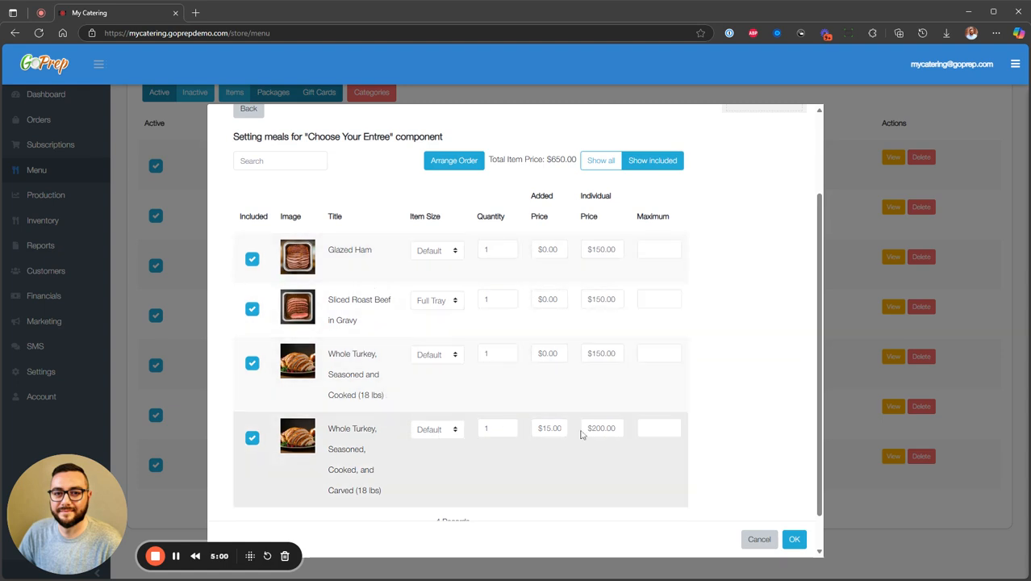
{"action": "left_click_drag", "start_coordinate": [537, 428], "coordinate": [563, 428]}
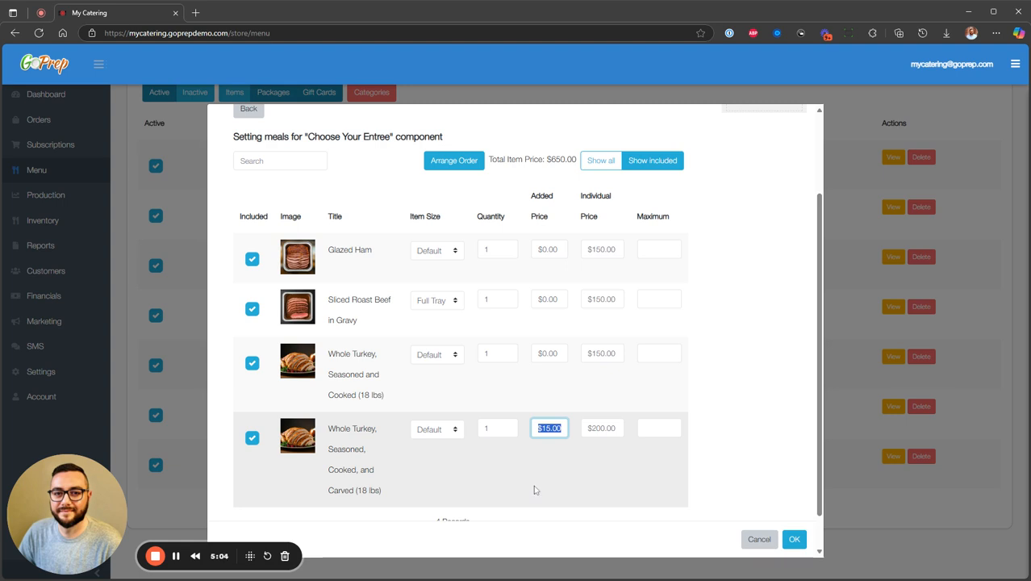
{"action": "scroll", "coordinate": [533, 488], "scroll_direction": "up", "scroll_amount": 2}
{"action": "left_click", "coordinate": [254, 181]}
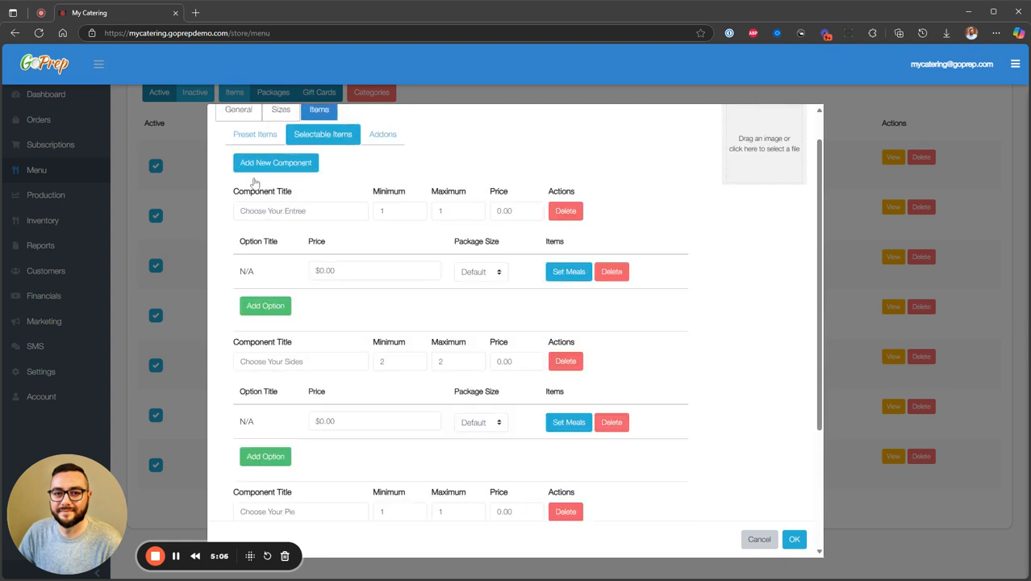
- Examine the title, minimum and maximum fields of the Choose Your Sides component
{"action": "scroll", "coordinate": [398, 314], "scroll_direction": "down", "scroll_amount": 1}
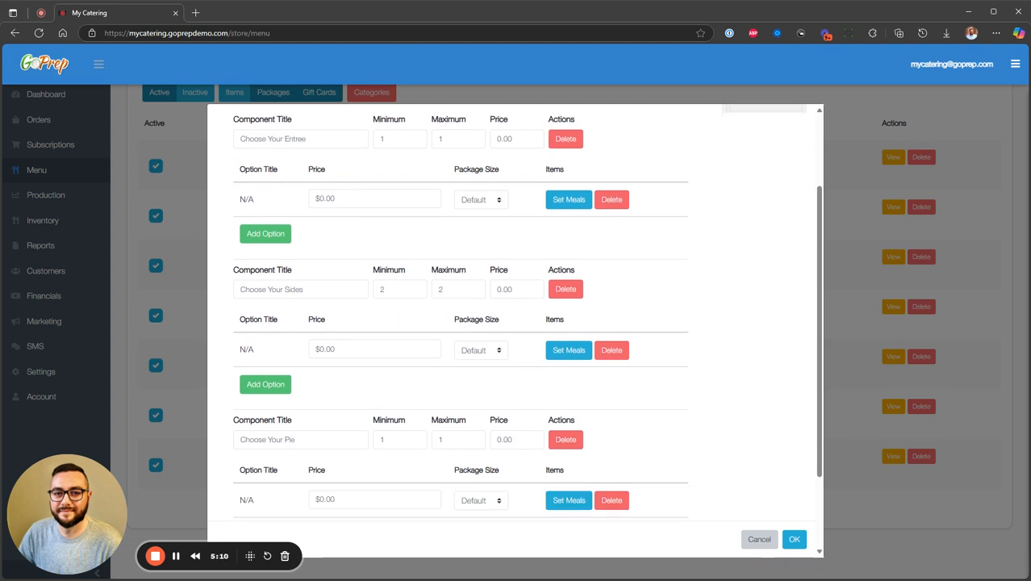
{"action": "left_click_drag", "start_coordinate": [304, 289], "coordinate": [234, 306]}
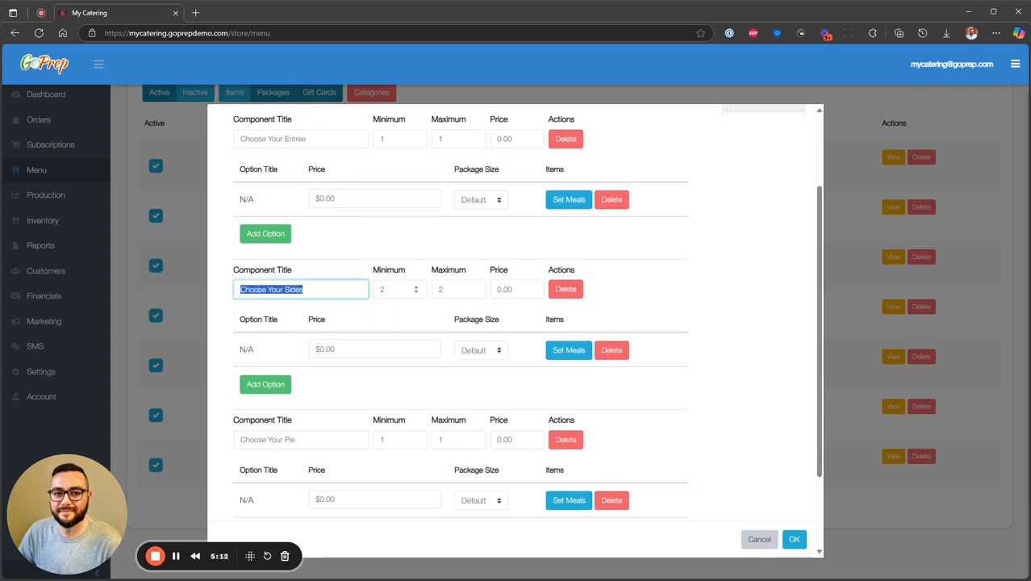
{"action": "key", "text": "Tab"}
{"action": "key", "text": "Tab"}
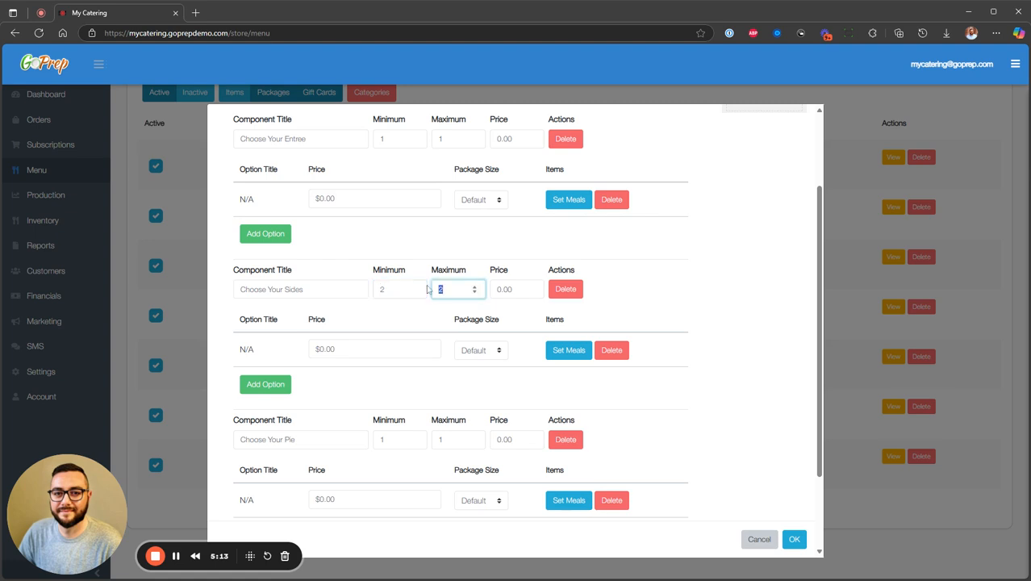
- Review only the included meals of the Choose Your Sides component and close the package editor without saving
{"action": "left_click", "coordinate": [574, 355]}
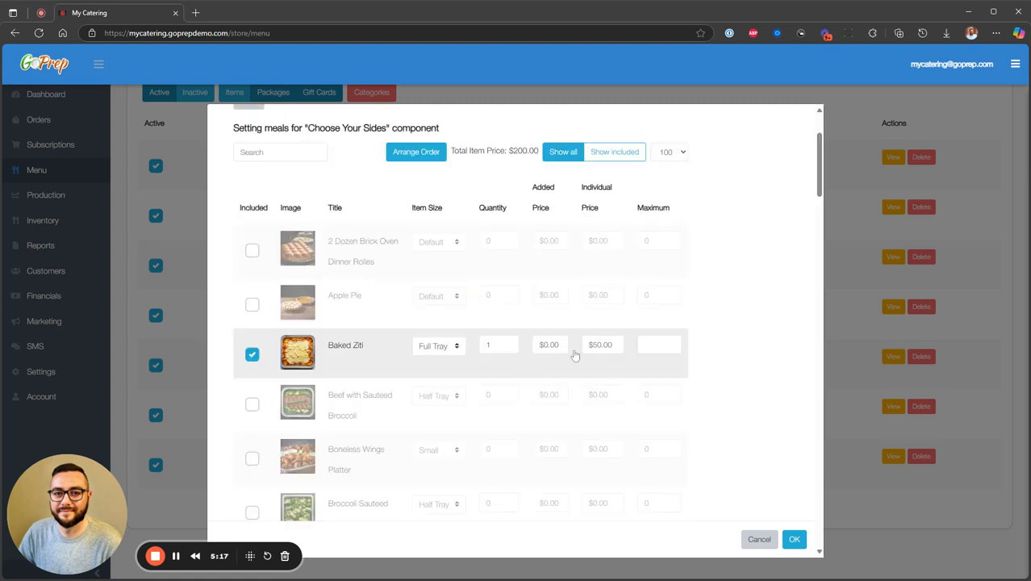
{"action": "left_click", "coordinate": [601, 155]}
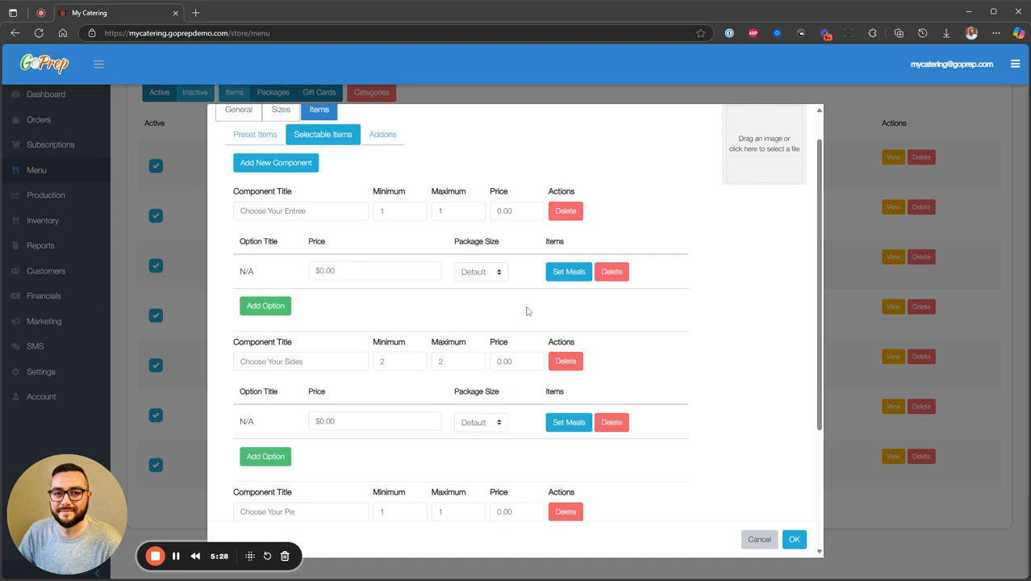
{"action": "left_click", "coordinate": [758, 539]}
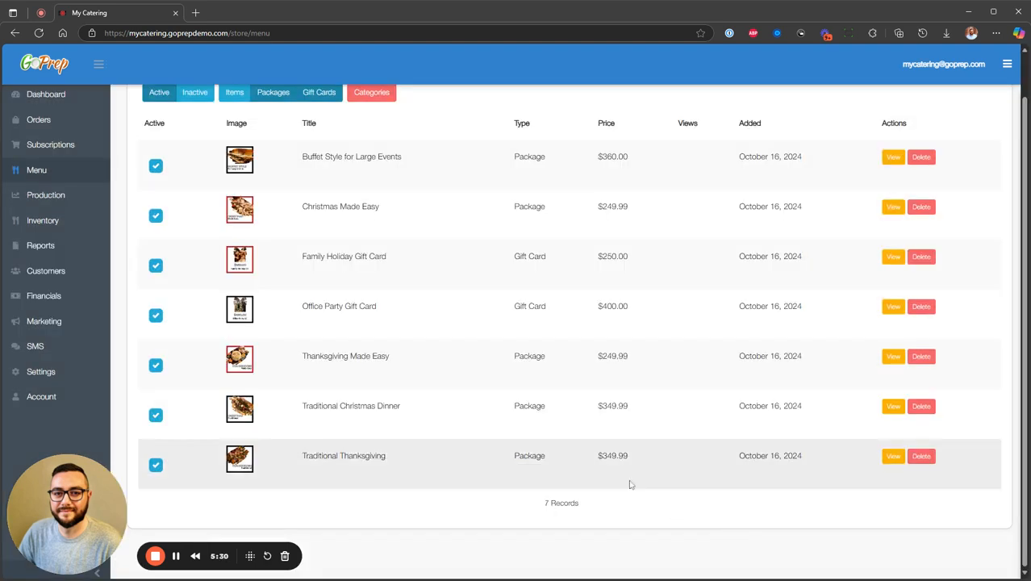
- Start a manual order from the store's orders and open the Traditional Thanksgiving package under Holiday Packages
{"action": "left_click", "coordinate": [75, 127]}
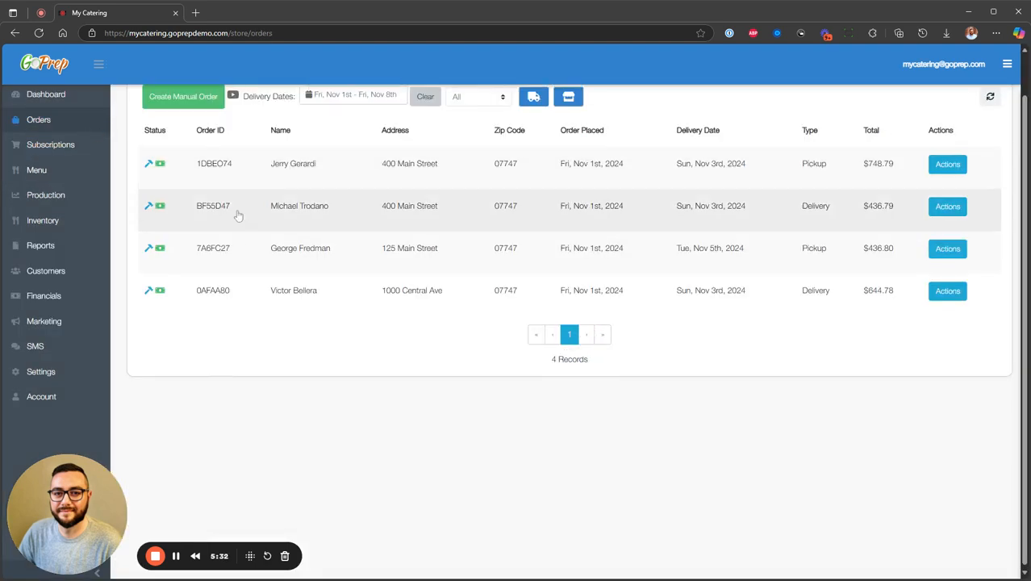
{"action": "scroll", "coordinate": [238, 215], "scroll_direction": "up", "scroll_amount": 1}
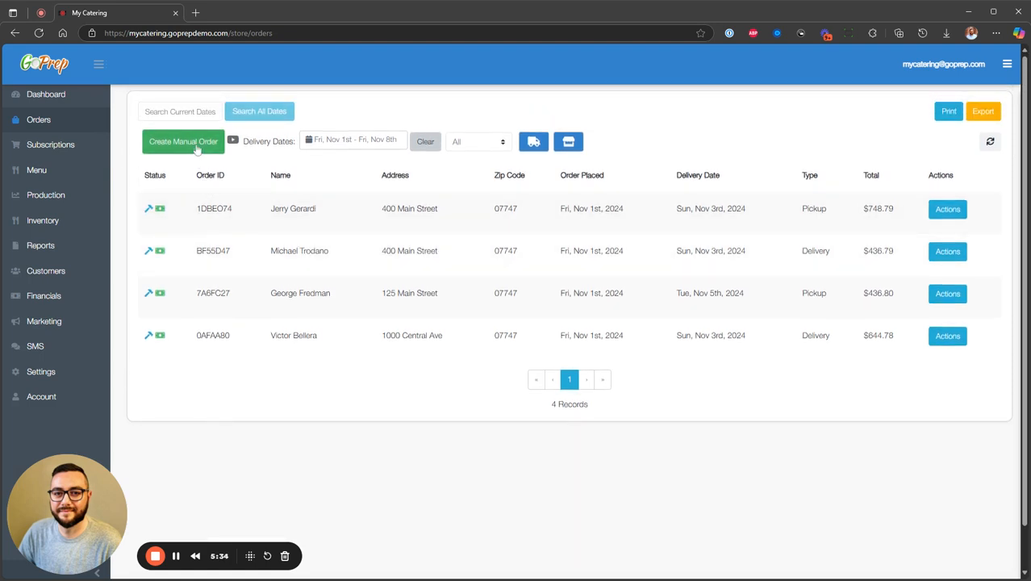
{"action": "left_click", "coordinate": [186, 142]}
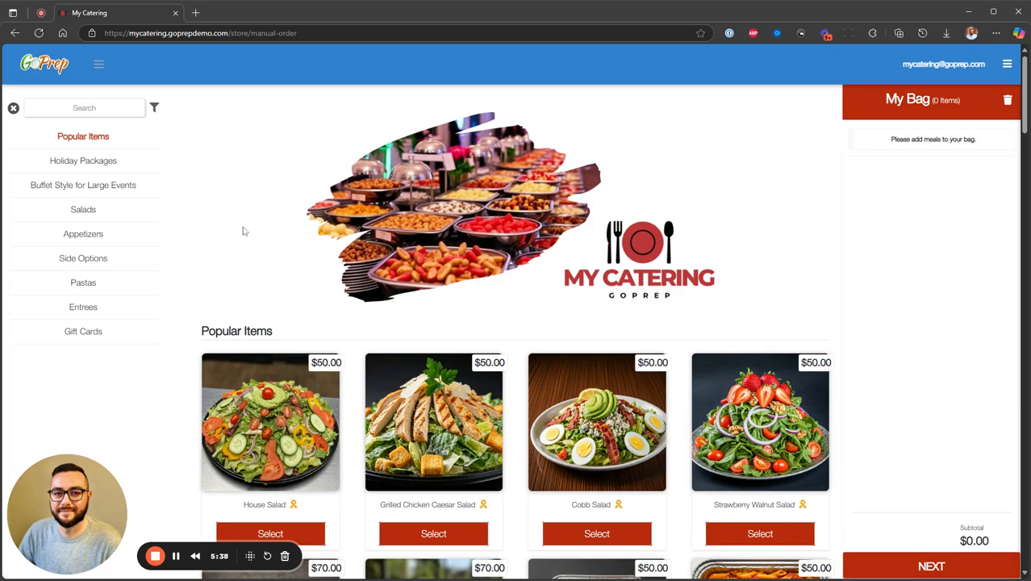
{"action": "left_click", "coordinate": [105, 161]}
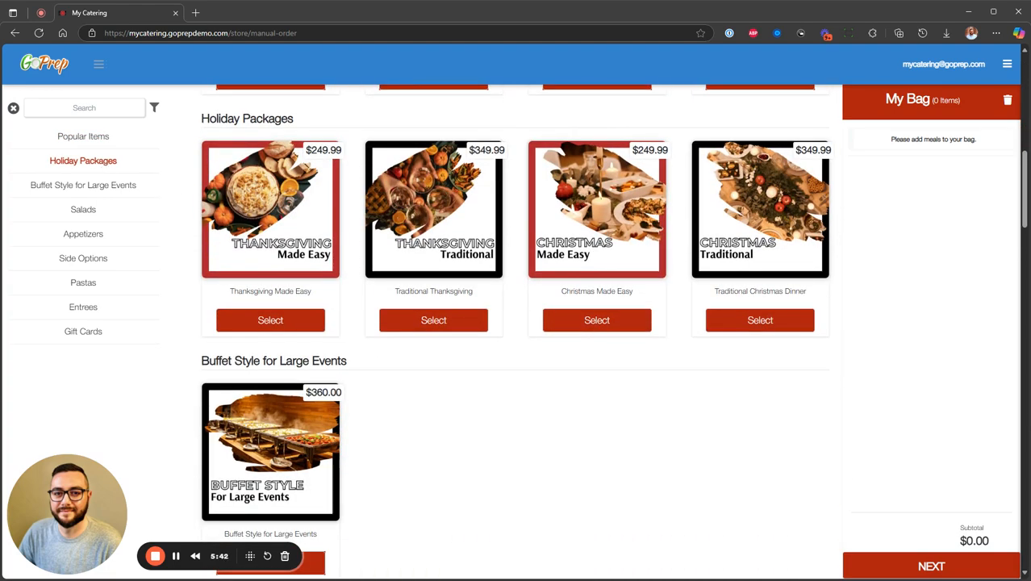
{"action": "left_click", "coordinate": [449, 323]}
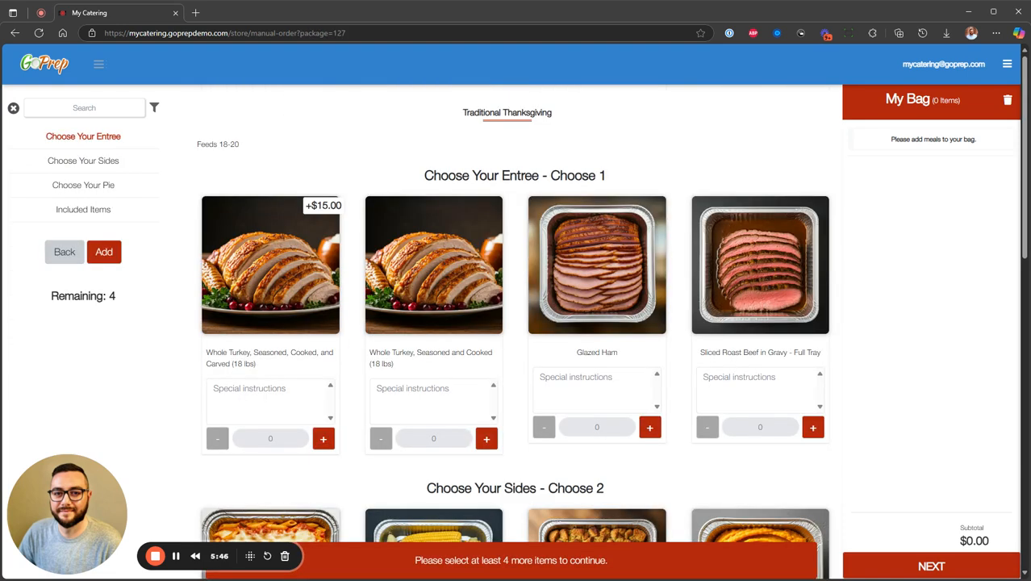